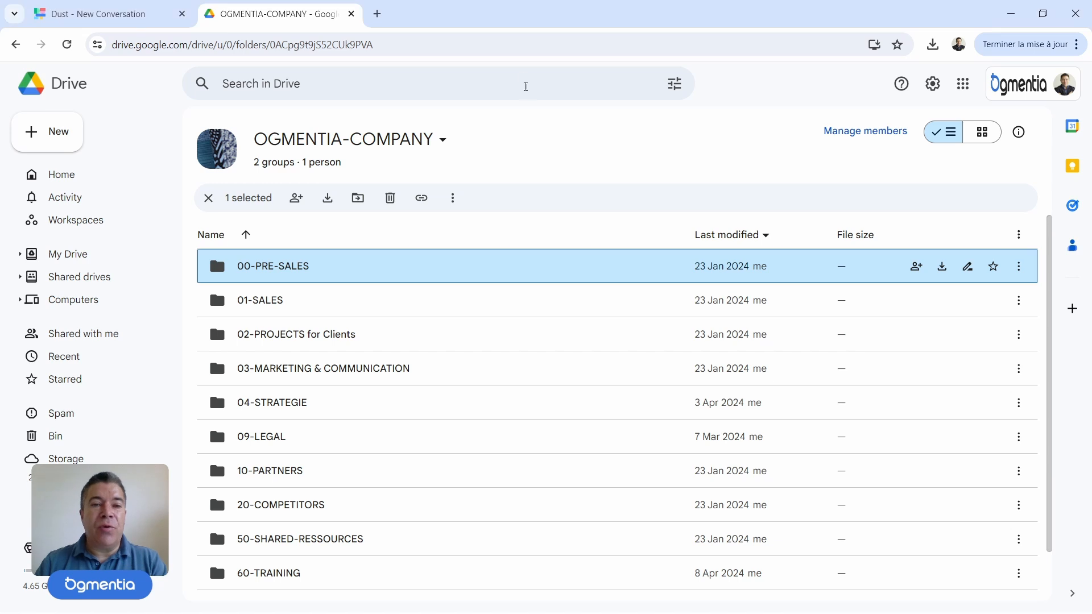
Search Drive for "est-ce que notre société est assurée contre le risque de cyber-attaque ?"
left_click(442, 82)
type("est-ce que notre société est assurée contre le risque de cyber-attaque ?")
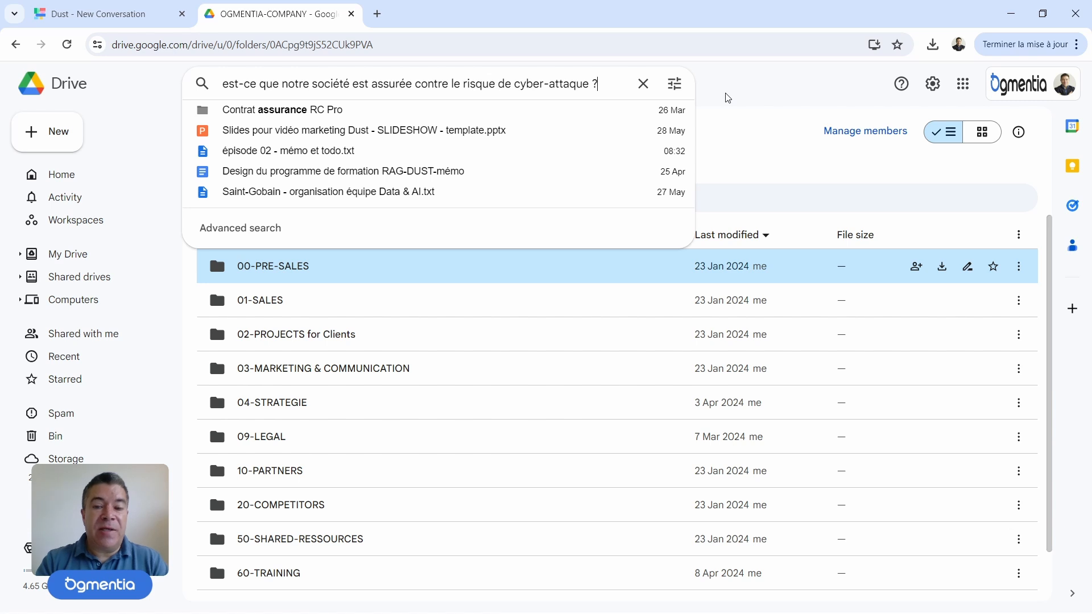
key("Return")
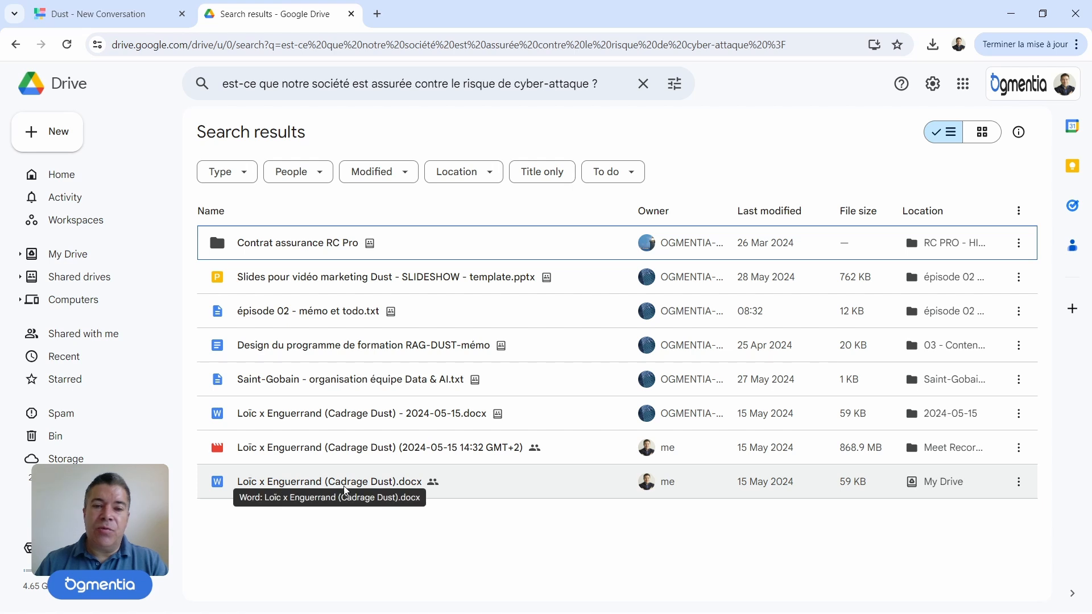
Open the Contrat assurance RC Pro folder from the search results and look through its PDF files
double_click(289, 243)
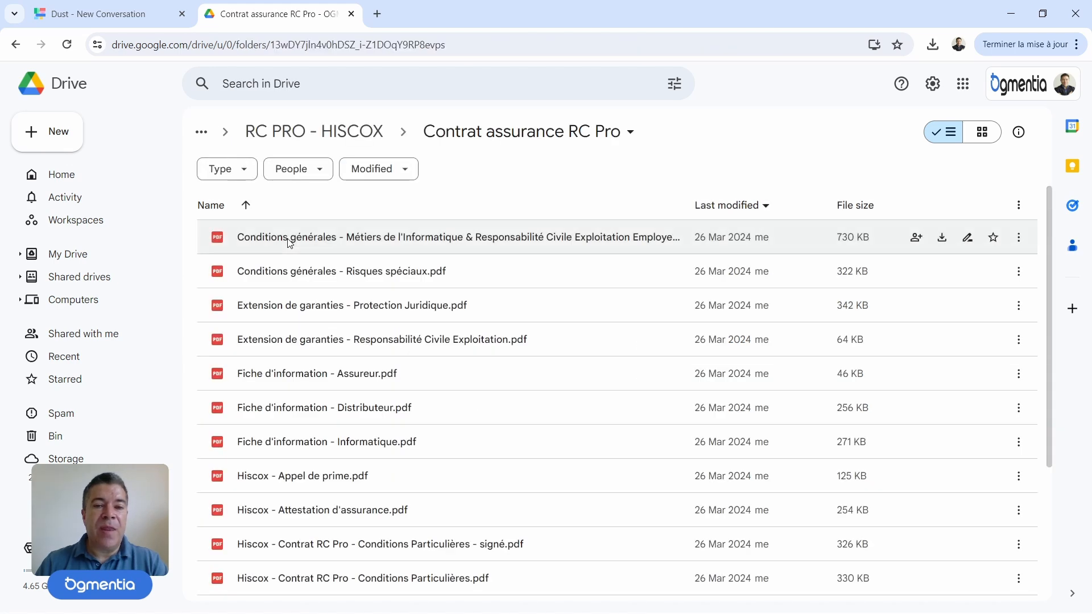
scroll(867, 293, "down", 3)
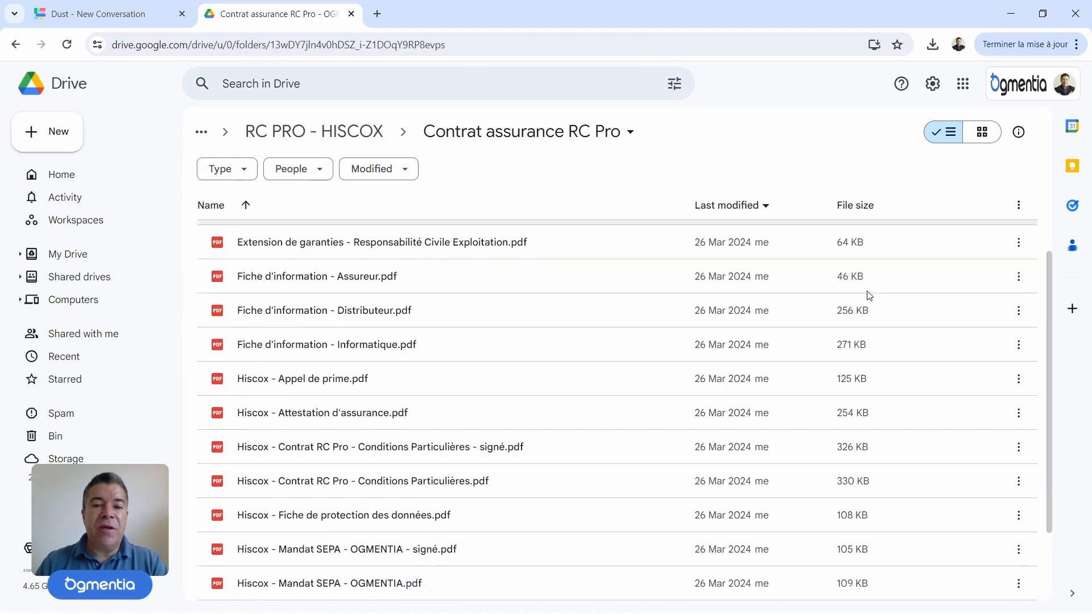
scroll(869, 295, "up", 3)
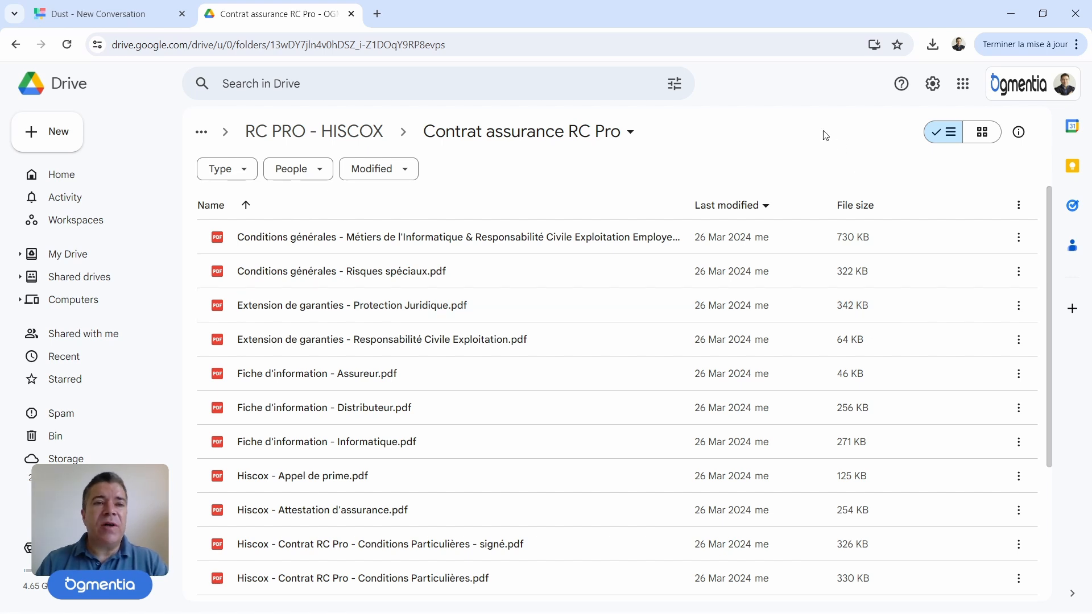
left_click(130, 14)
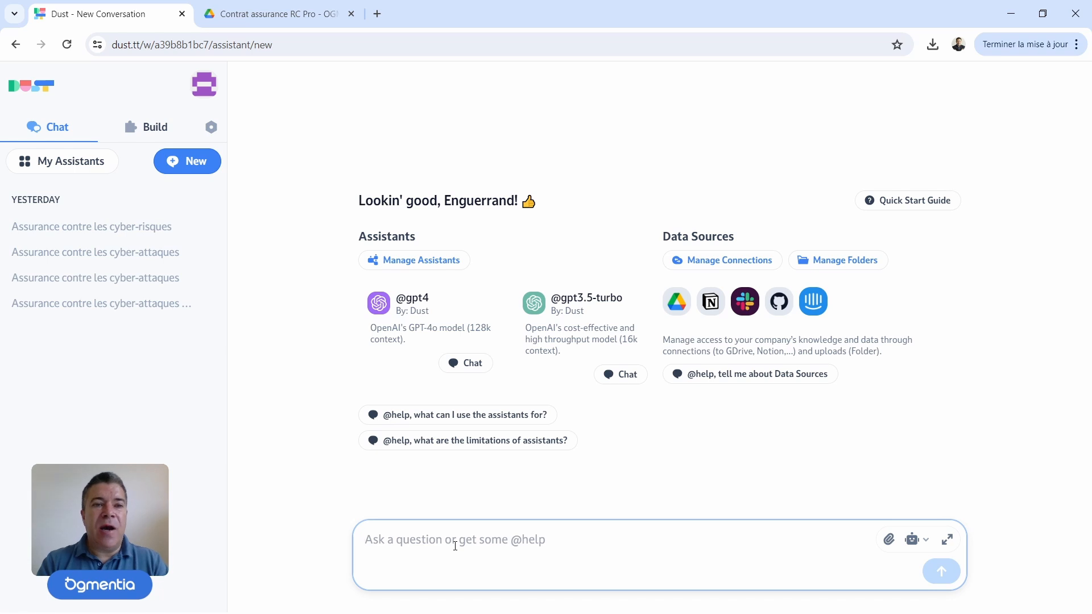
type("@")
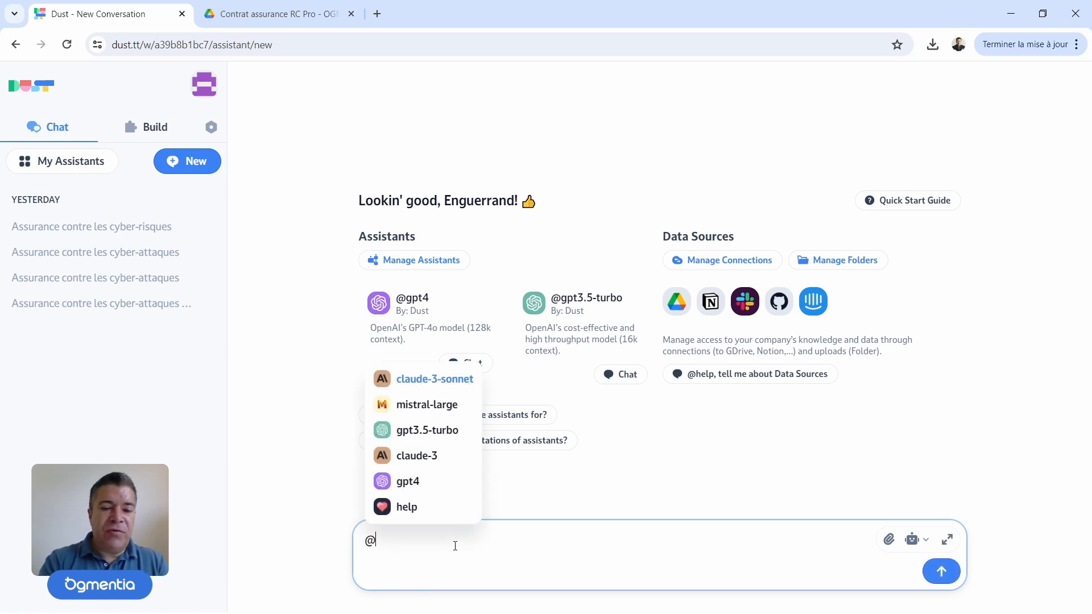
left_click(413, 489)
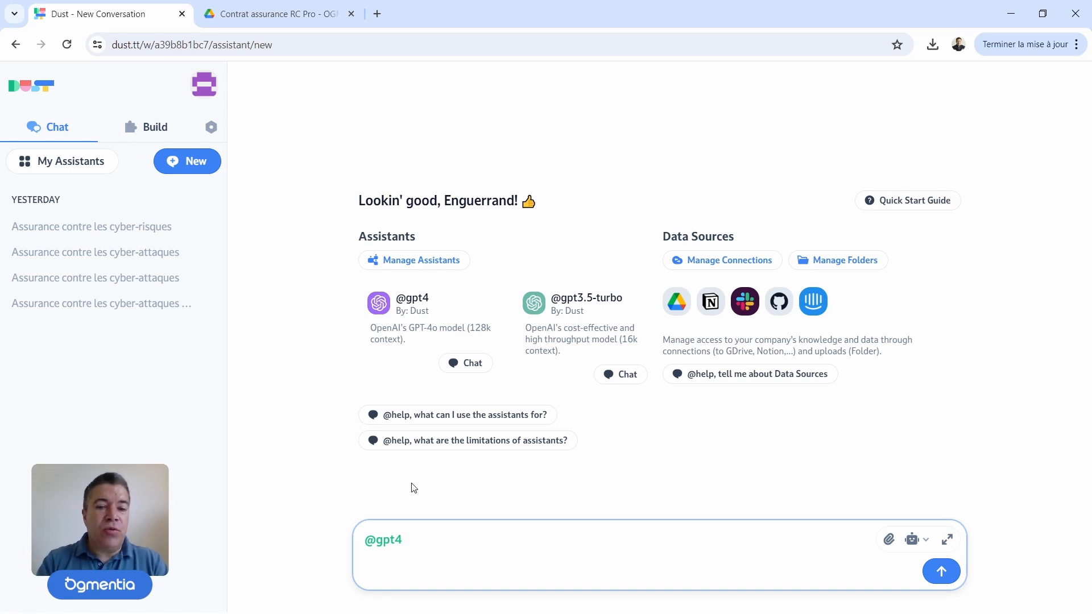
type("est-ce que notre société est assurée contre le risque de cyber-attaque ?")
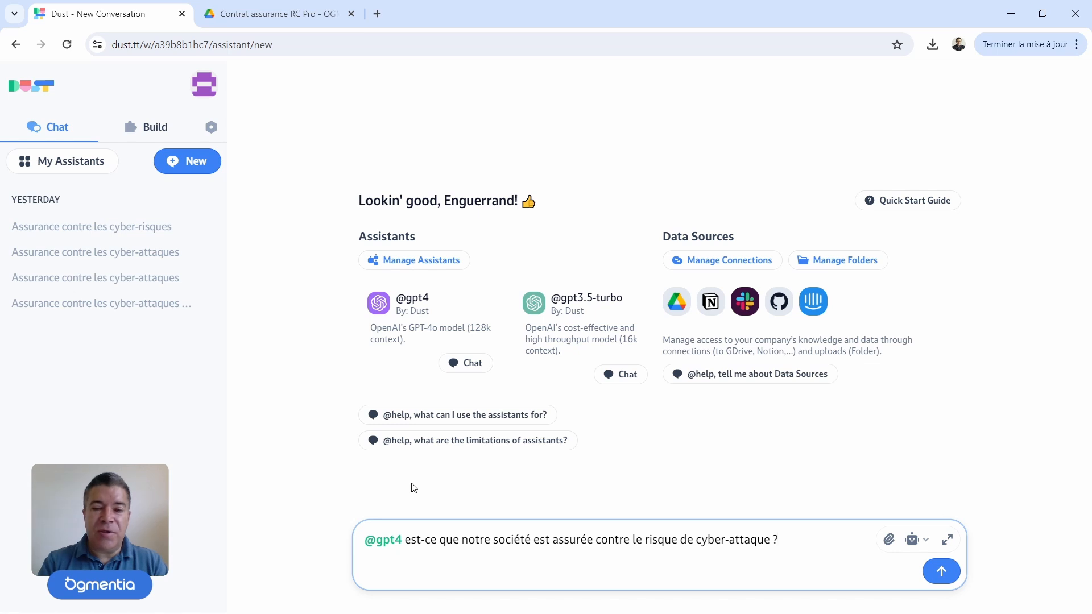
key("Return")
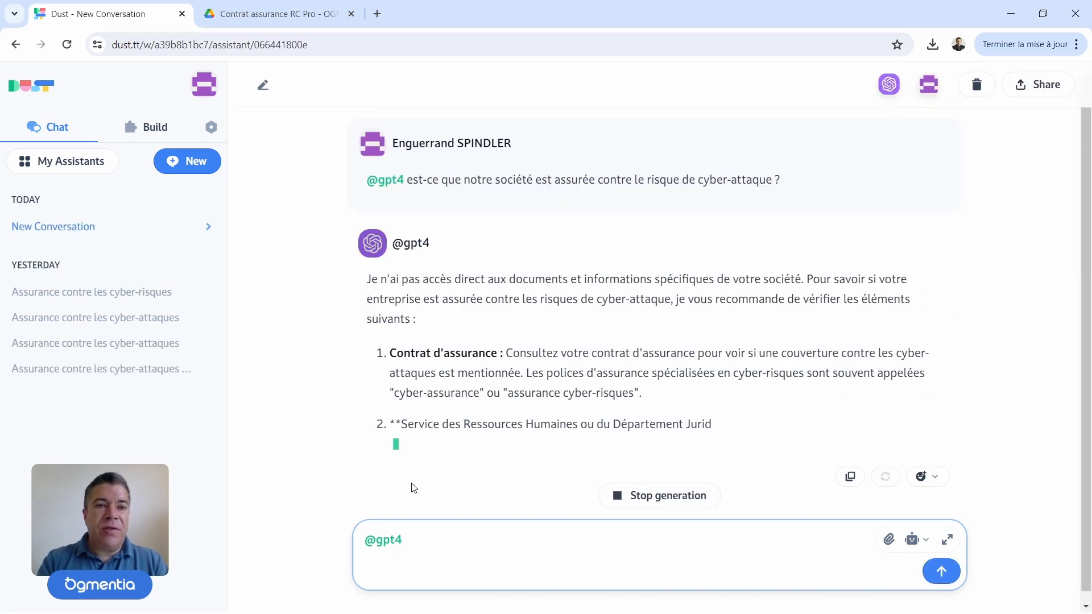
left_click_drag(367, 279, 809, 291)
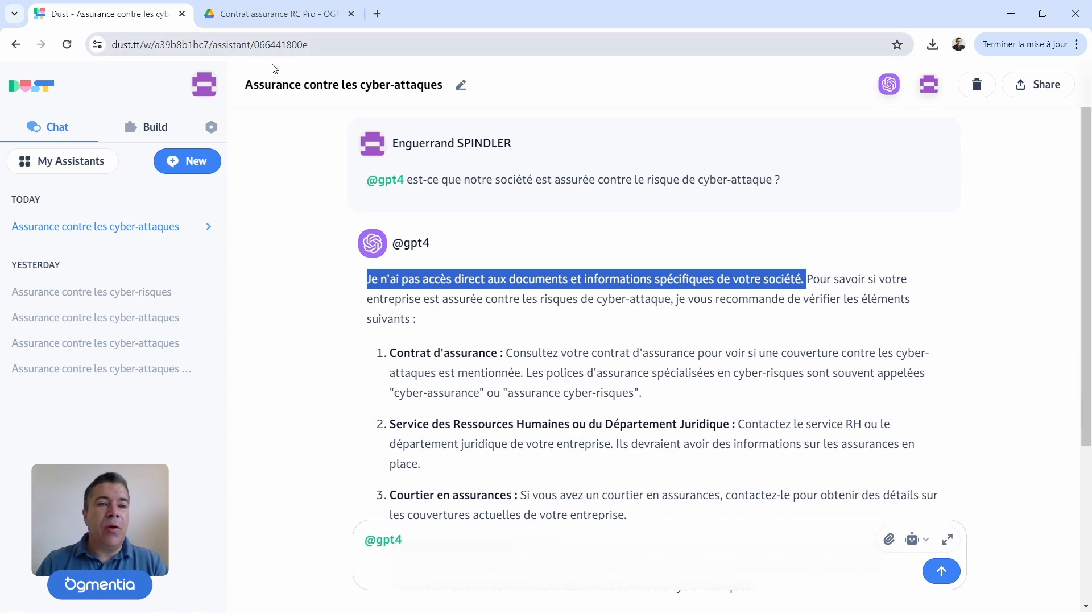
Sign out of Dust and sign back in with Google, using the first Ogmentia account listed
left_click(203, 85)
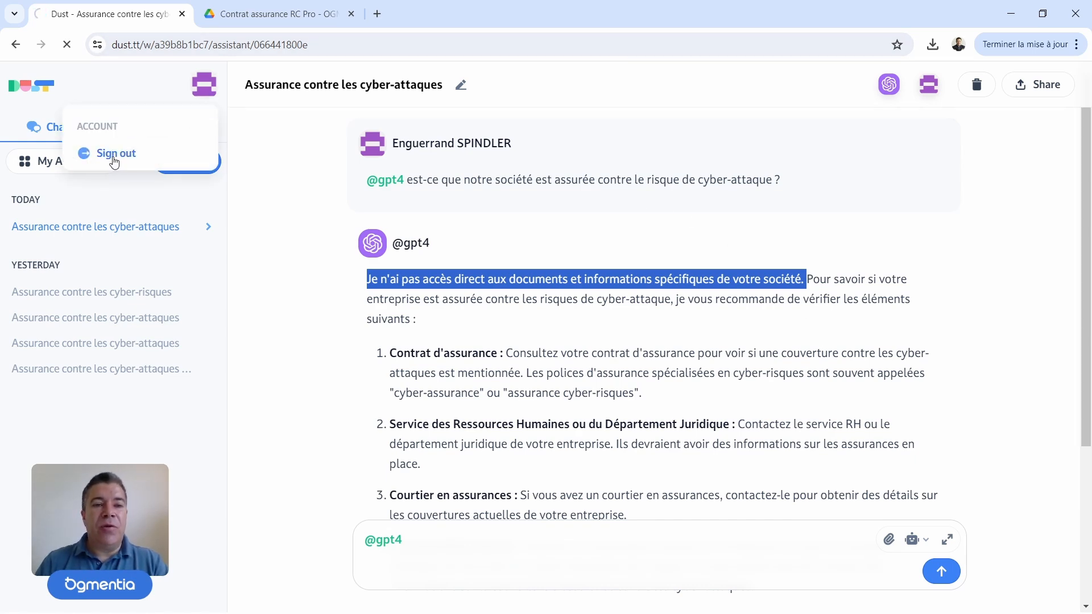
left_click(93, 150)
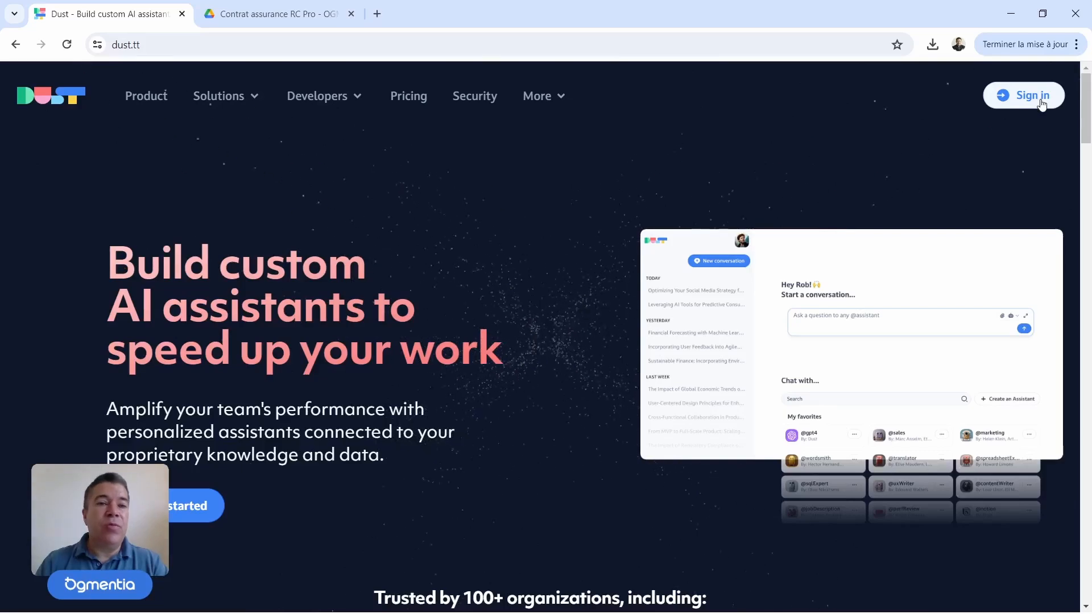
left_click(1041, 101)
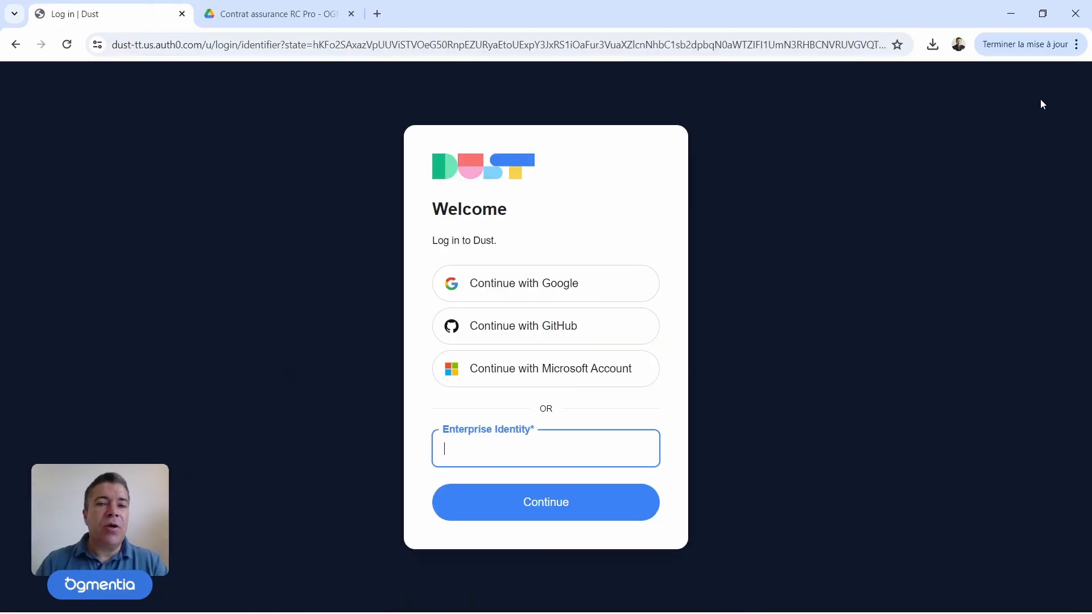
left_click(567, 286)
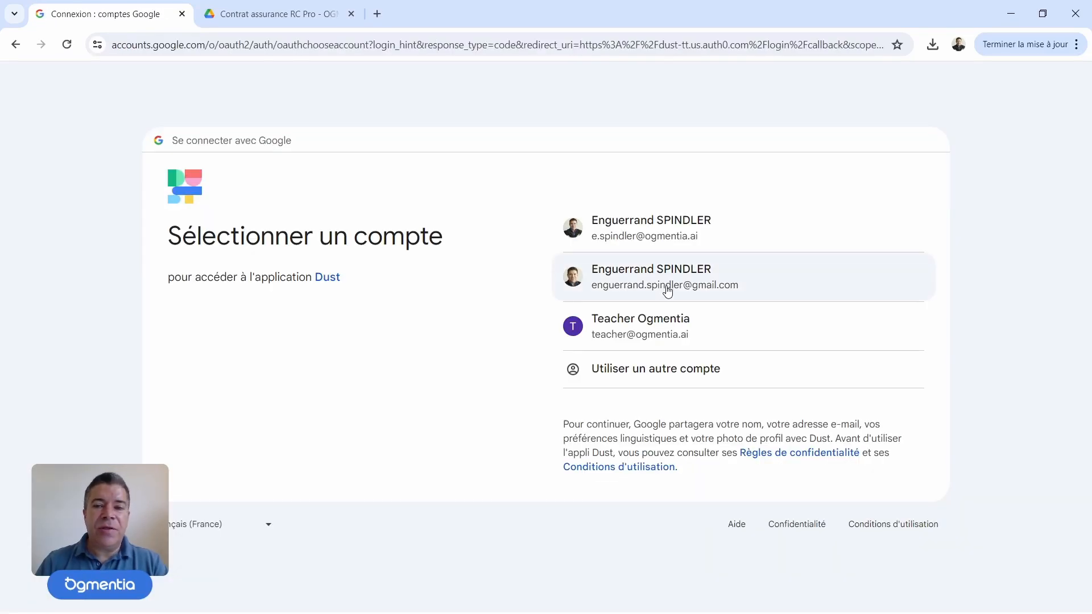
left_click(690, 229)
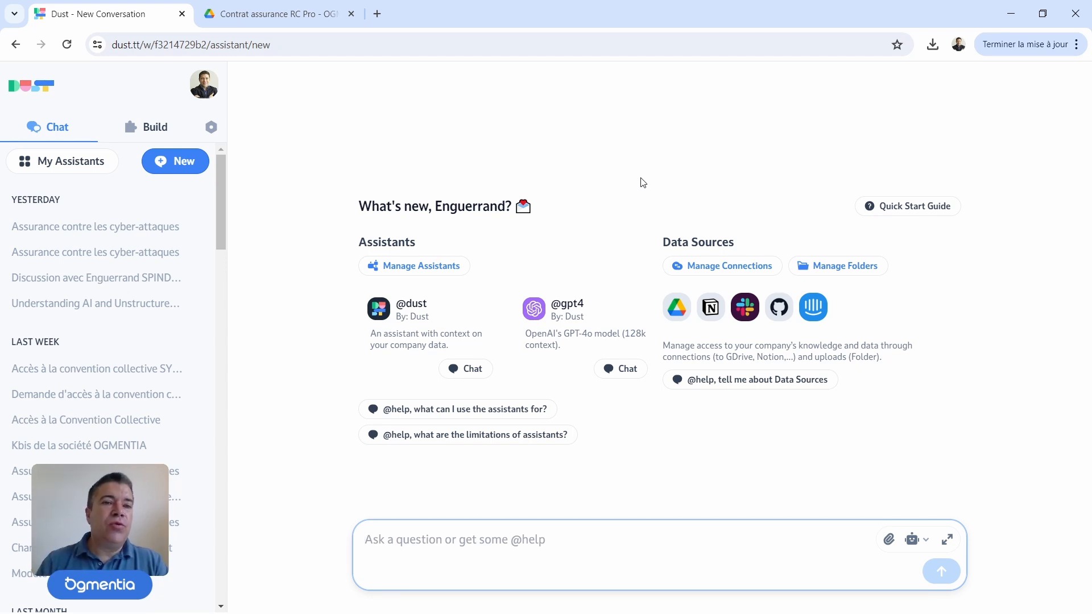
type("@")
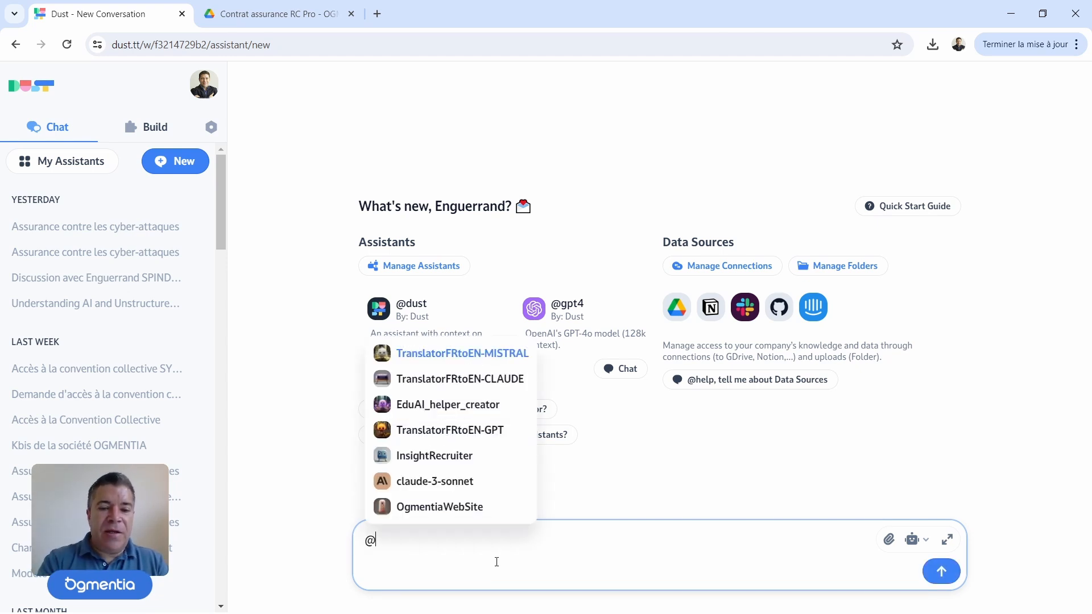
type("go")
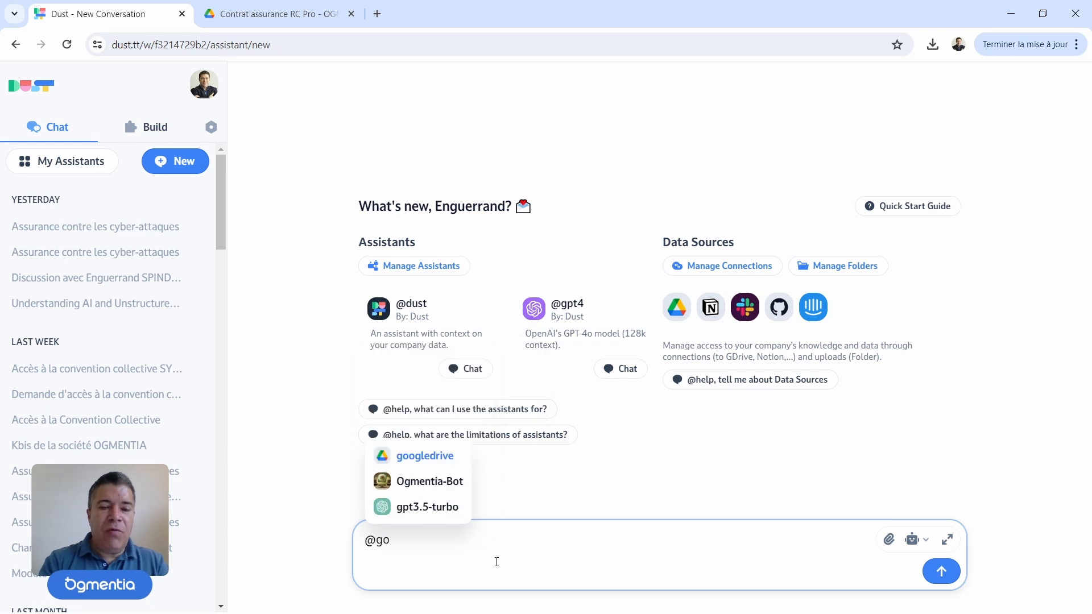
left_click(447, 460)
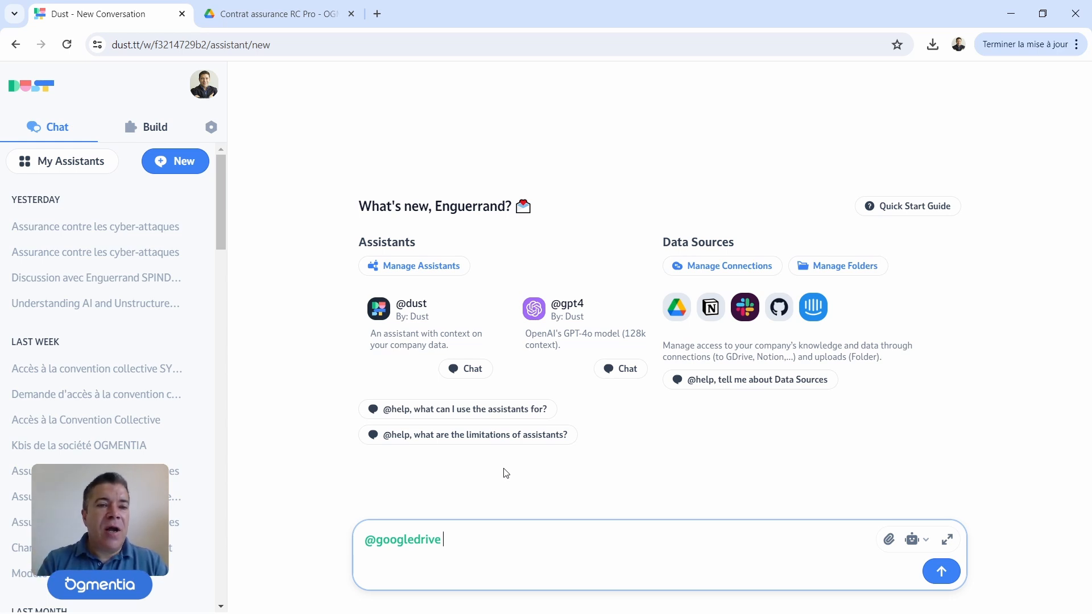
type("est-ce que notre société est assurée contre le risque de cyber-attaque ?")
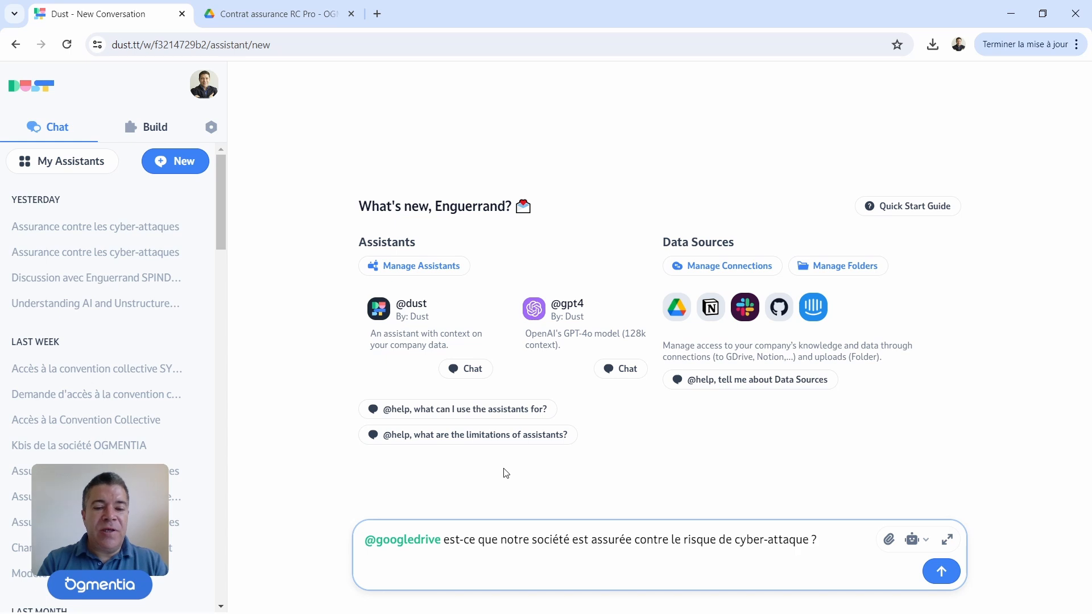
key("Return")
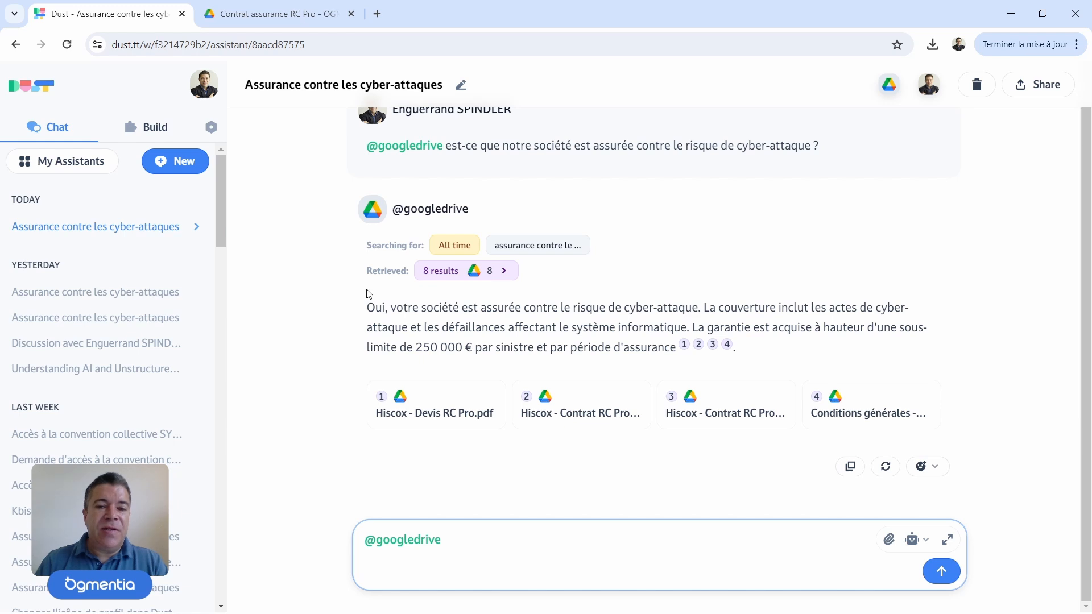
left_click_drag(369, 309, 702, 310)
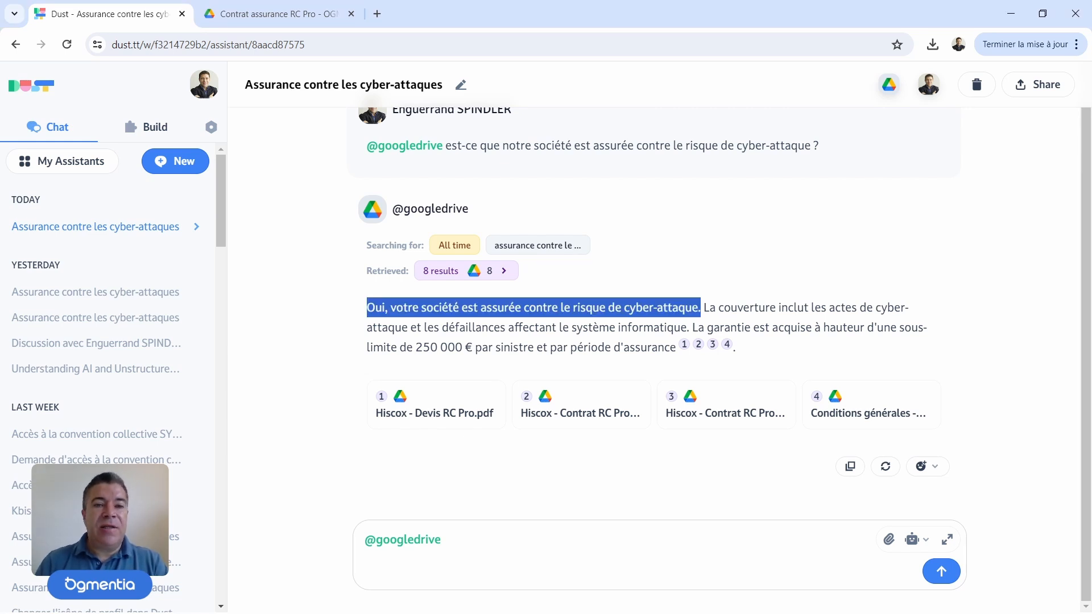
left_click(515, 542)
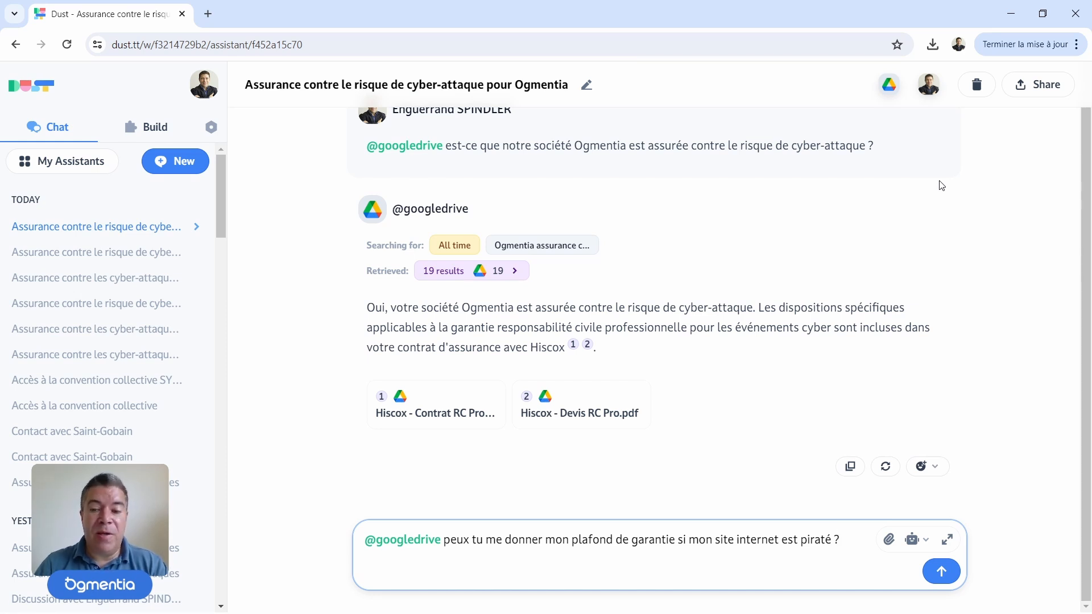
key("Return")
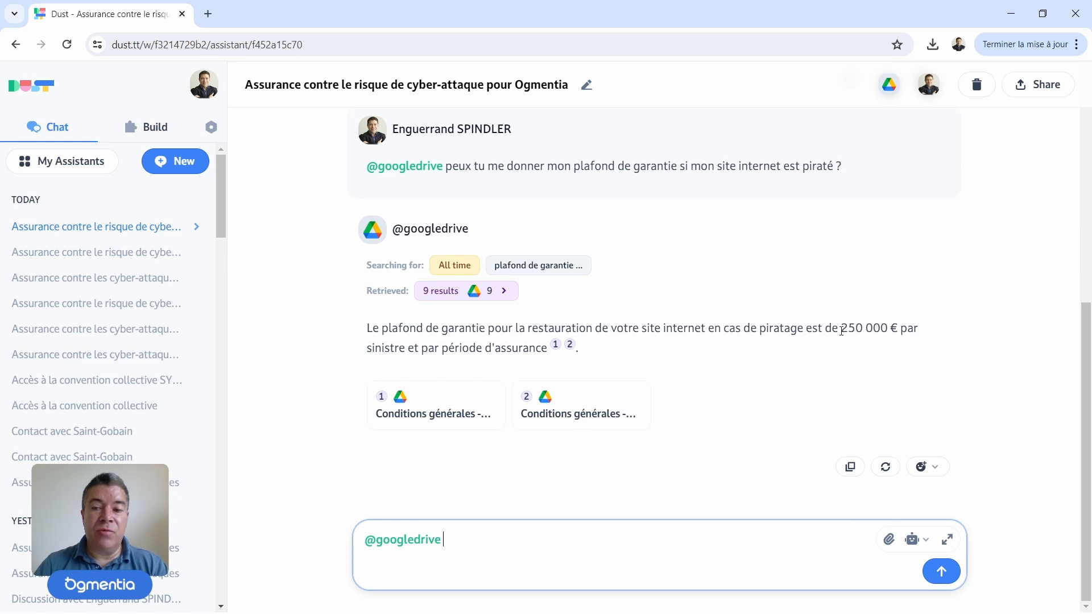
left_click_drag(842, 331, 899, 330)
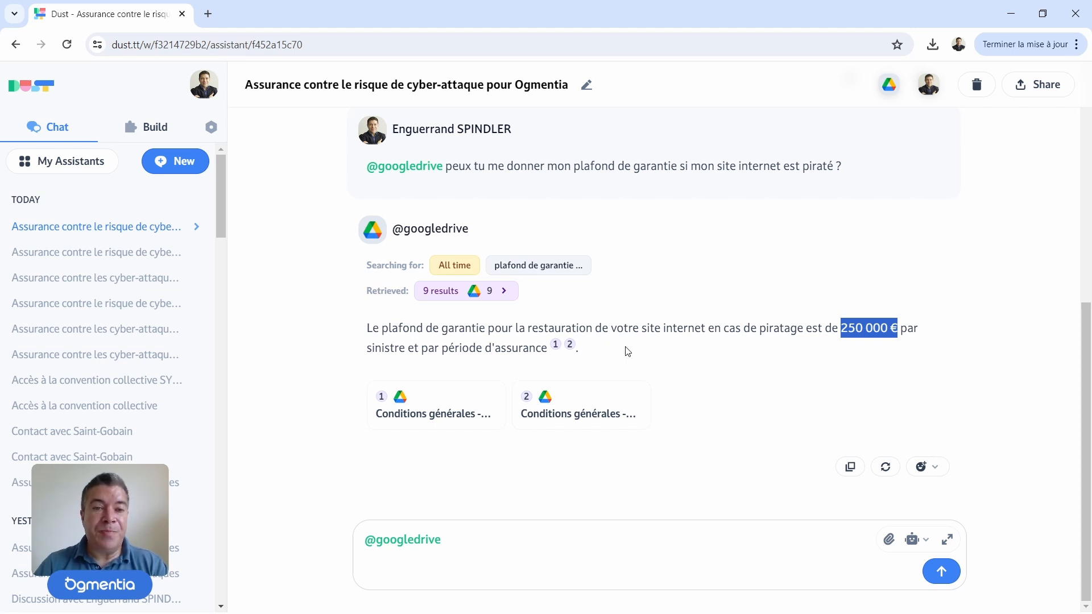
left_click(514, 541)
type("dans quelle page puis-je trouver cette information")
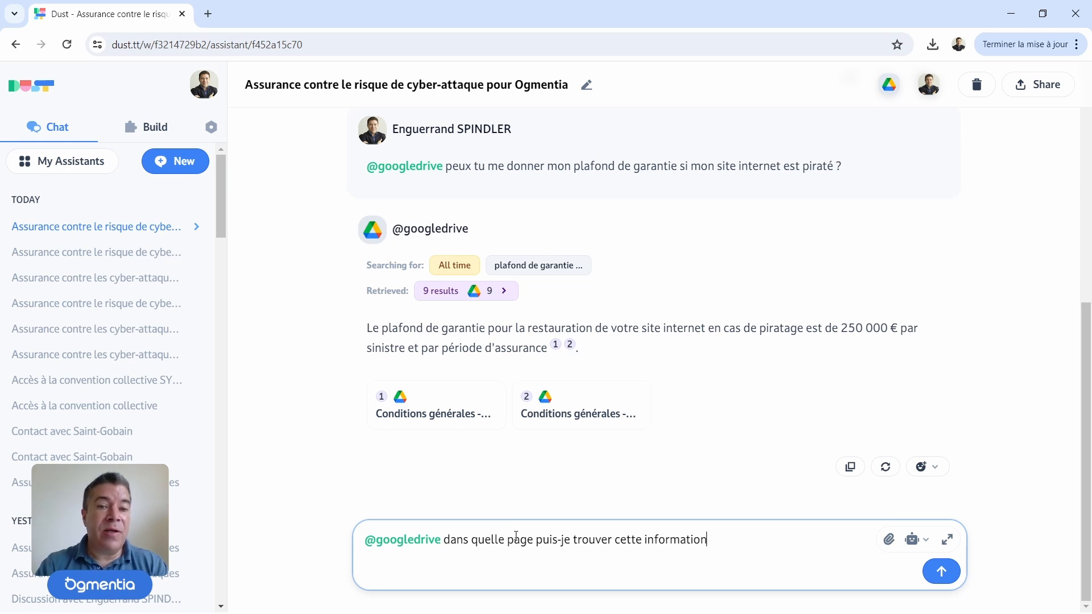
key("Return")
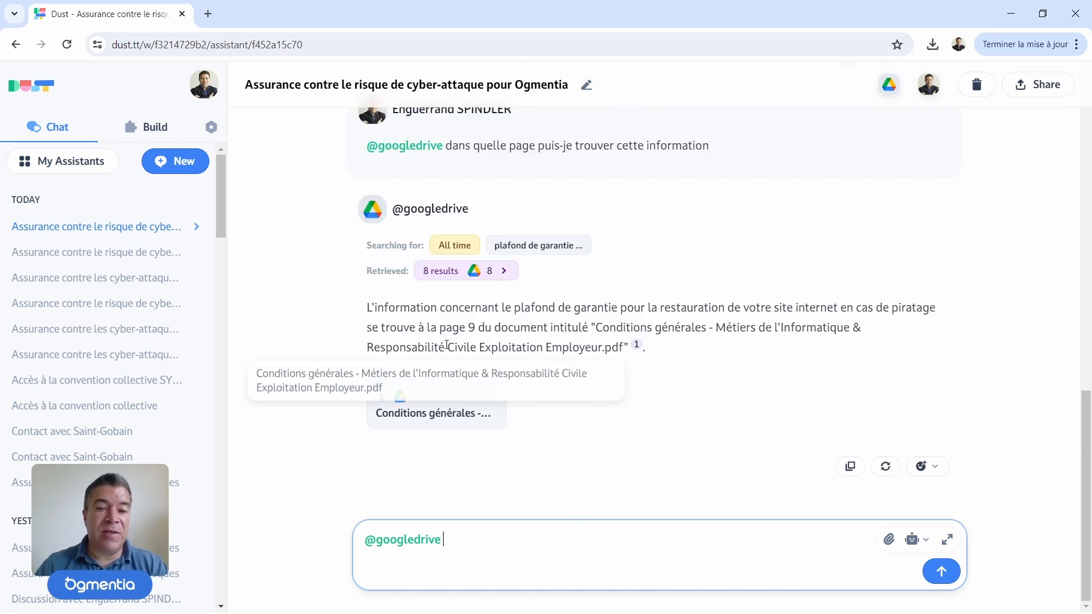
left_click_drag(441, 328, 477, 329)
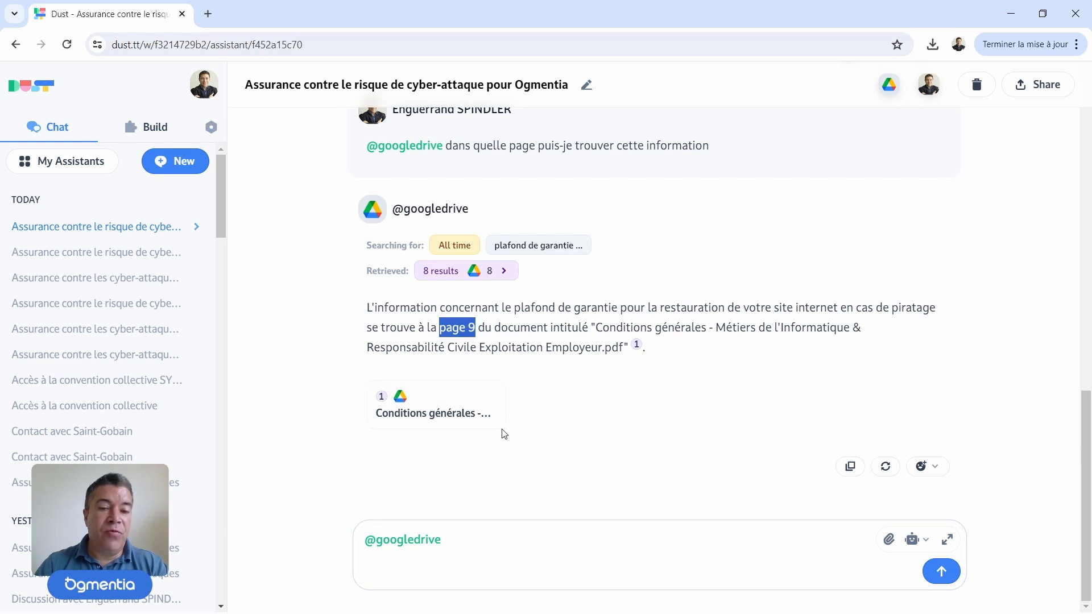
Open the cited Conditions générales PDF at page 9 and highlight the "Piratage de votre site internet" heading and its coverage limit
left_click(421, 422)
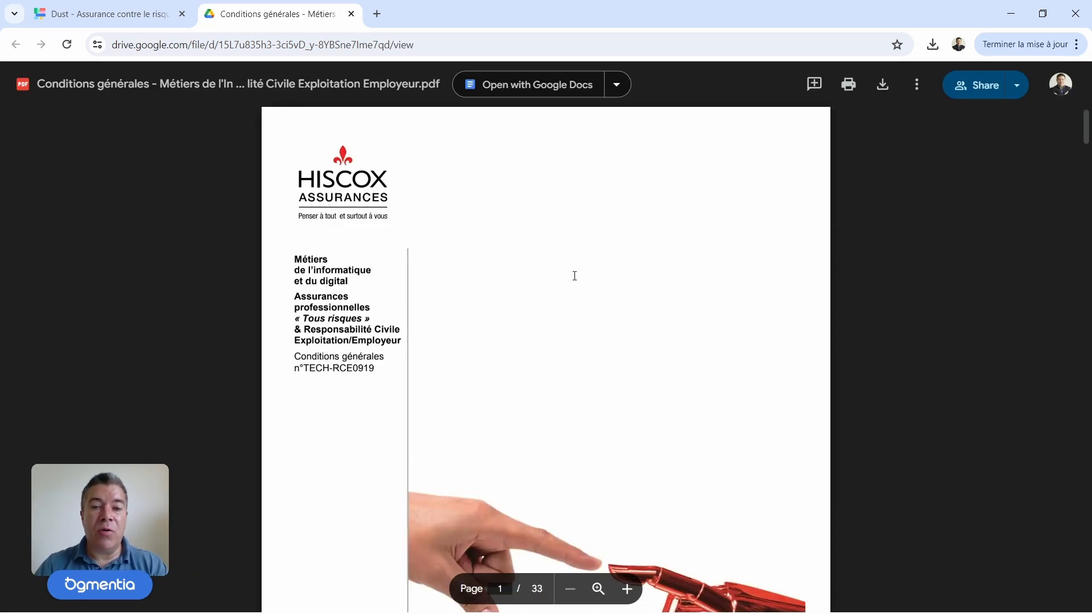
scroll(574, 276, "down", 10)
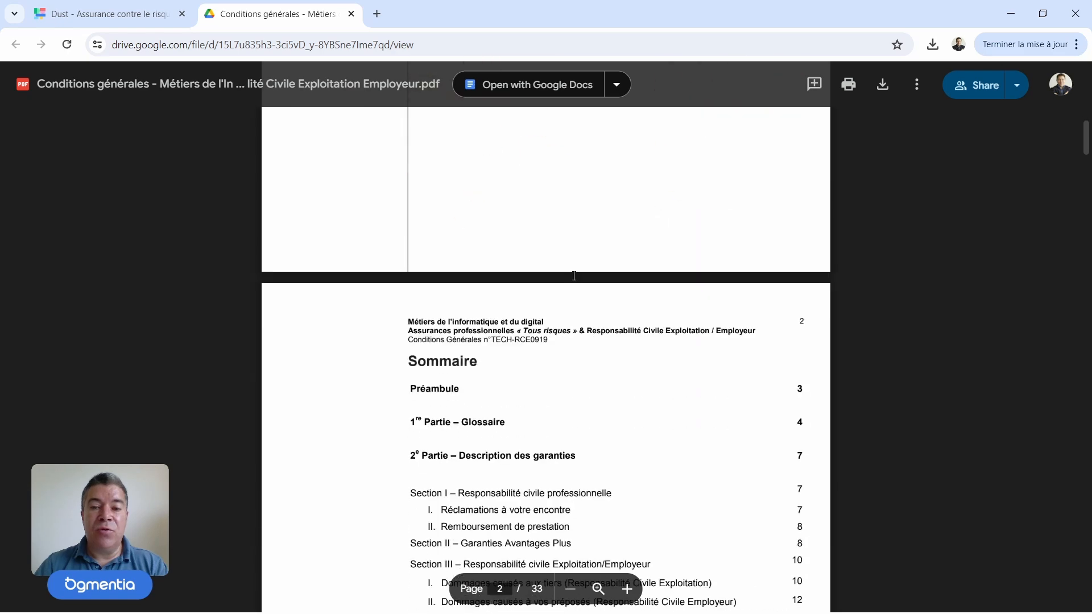
scroll(574, 280, "down", 9)
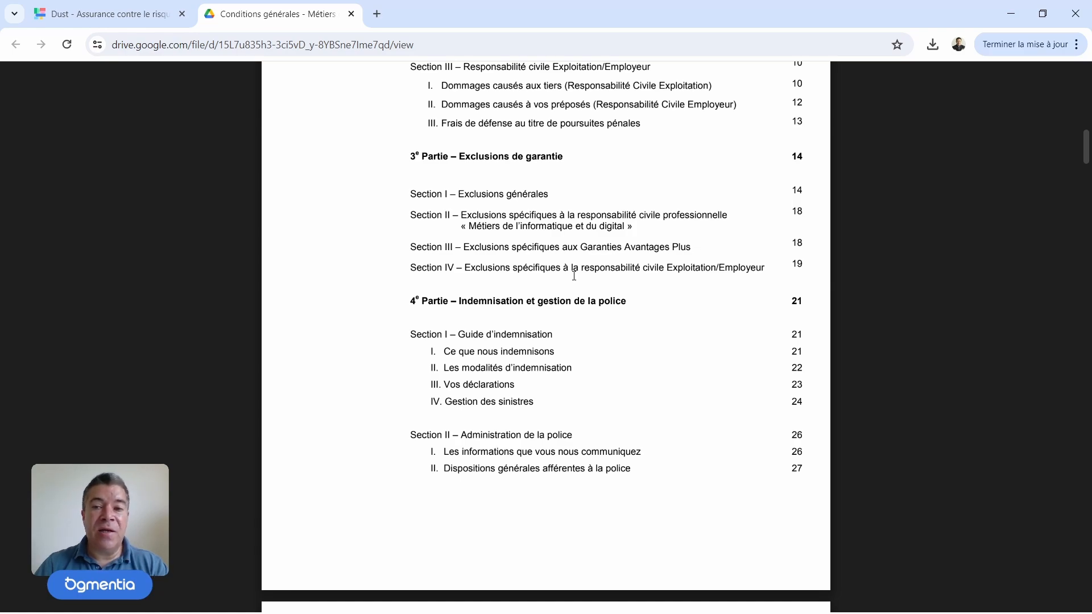
scroll(574, 276, "down", 20)
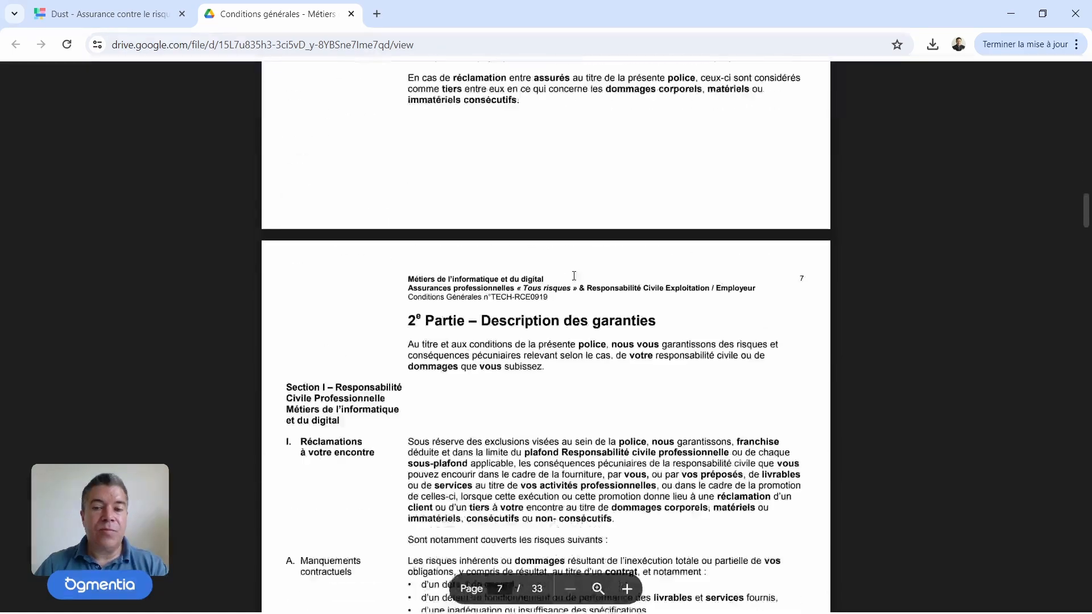
scroll(574, 276, "down", 3)
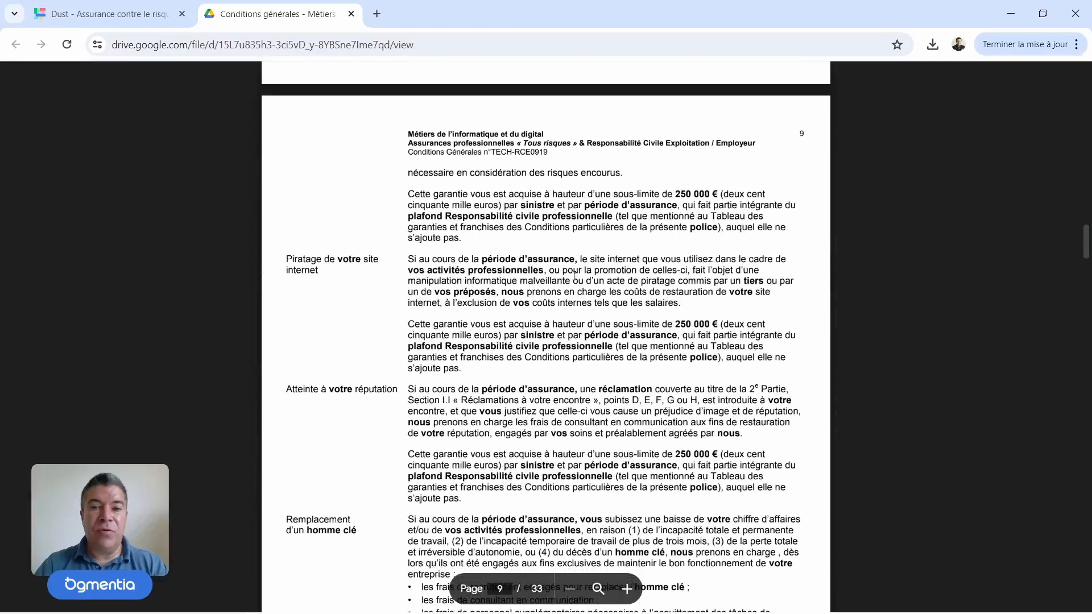
left_click_drag(286, 259, 319, 268)
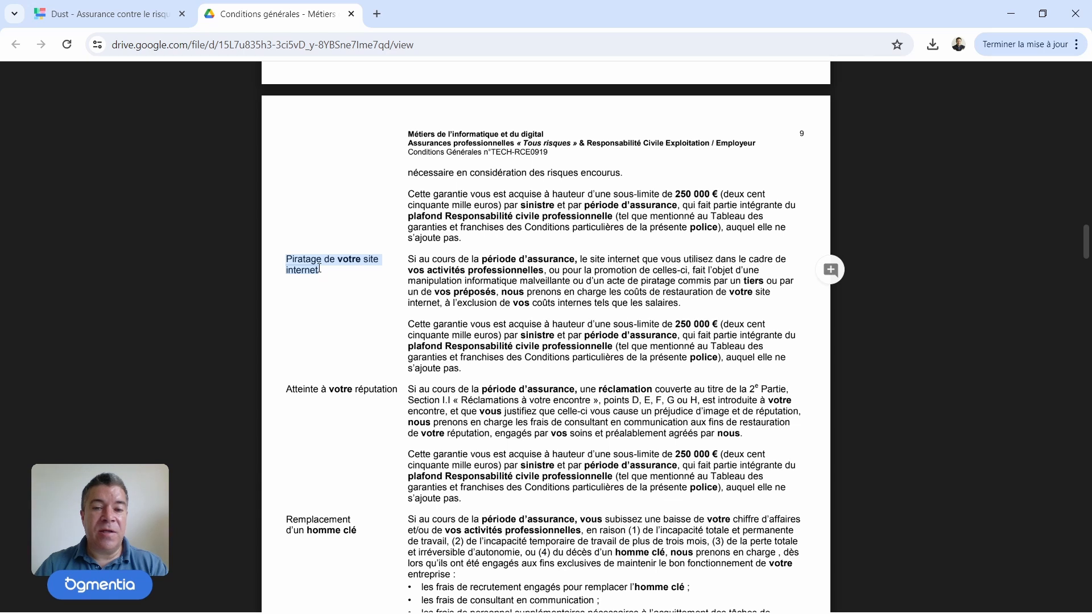
left_click_drag(675, 323, 719, 325)
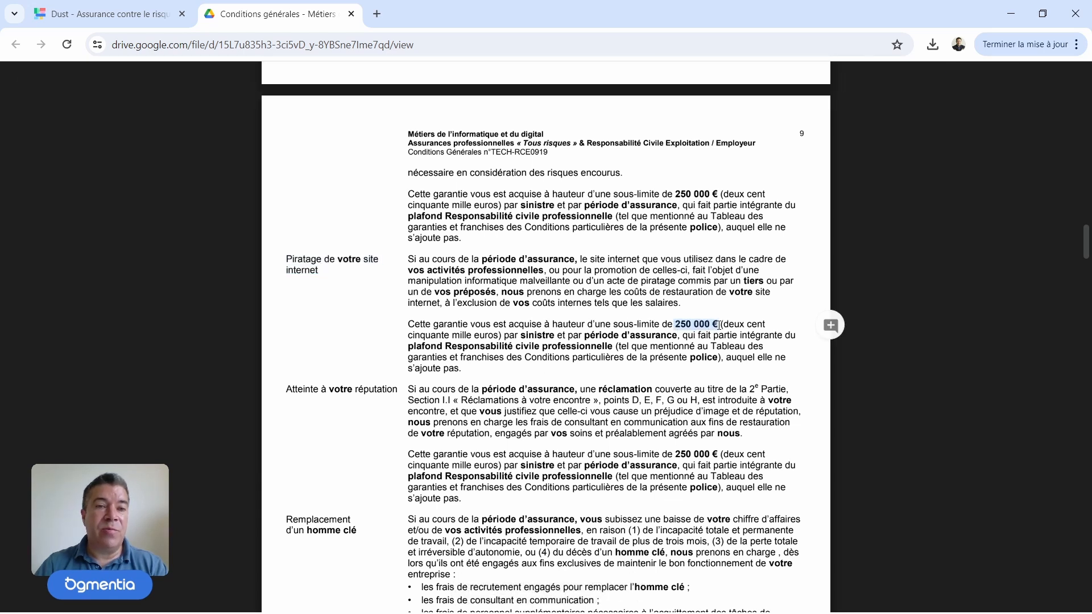
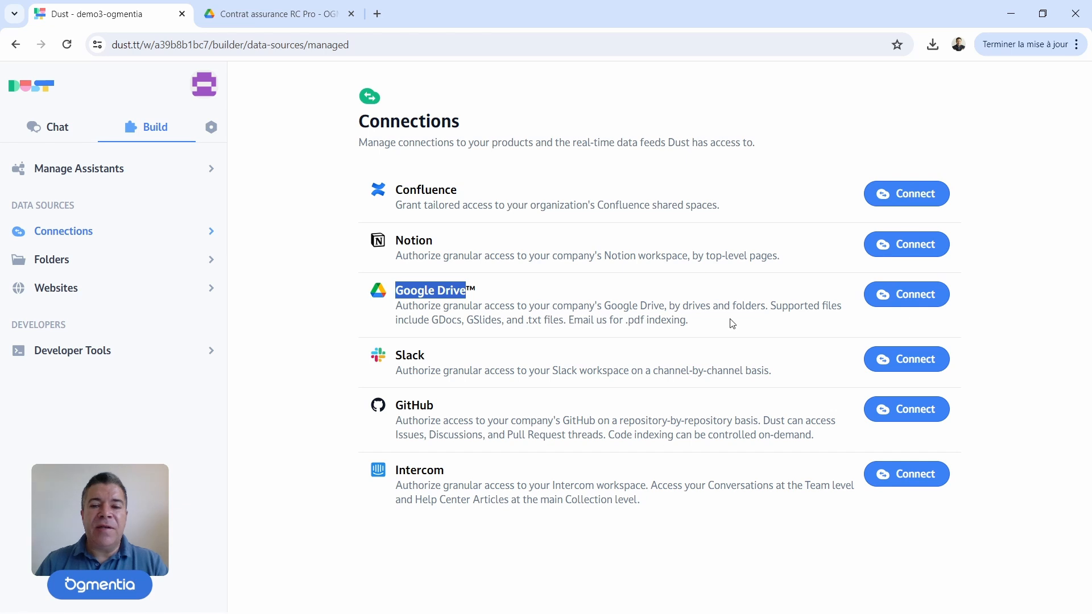
Connect Google Drive to the Dust workspace and accept the notice on data processing
left_click(732, 324)
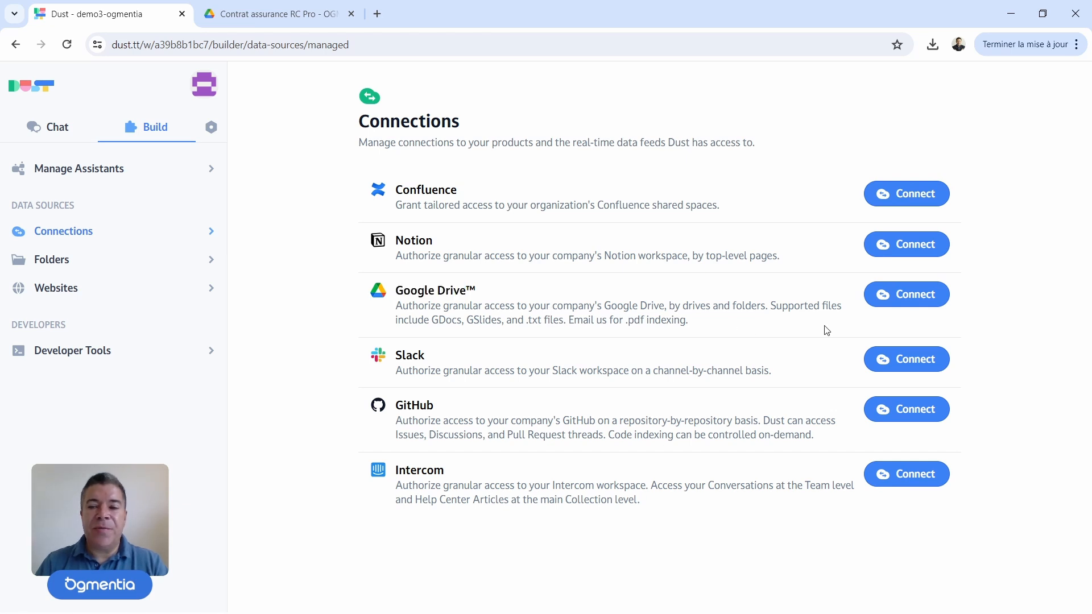
left_click(927, 306)
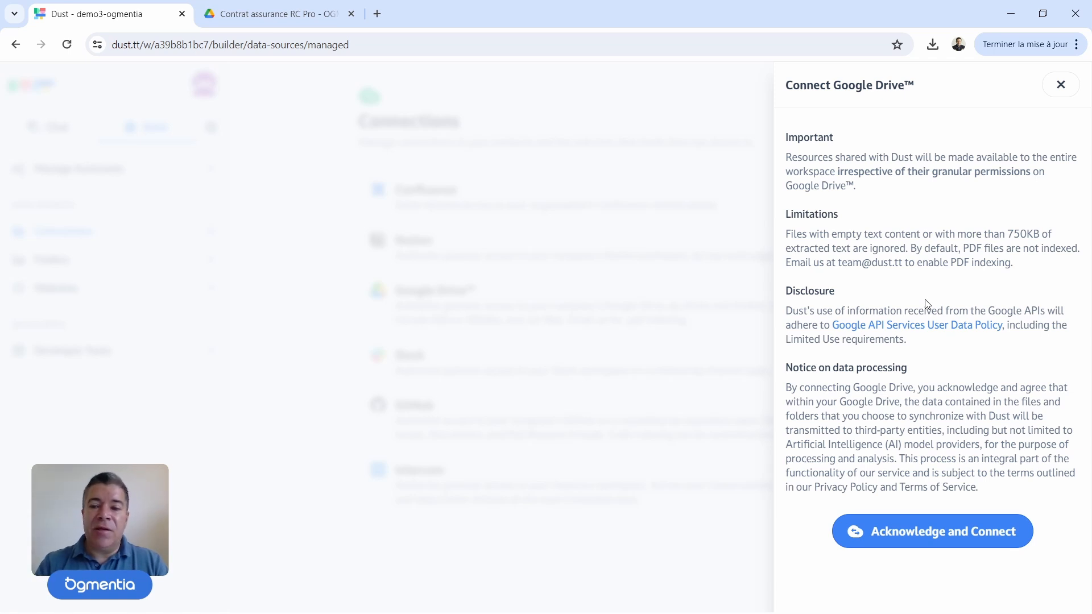
triple_click(910, 368)
left_click(899, 401)
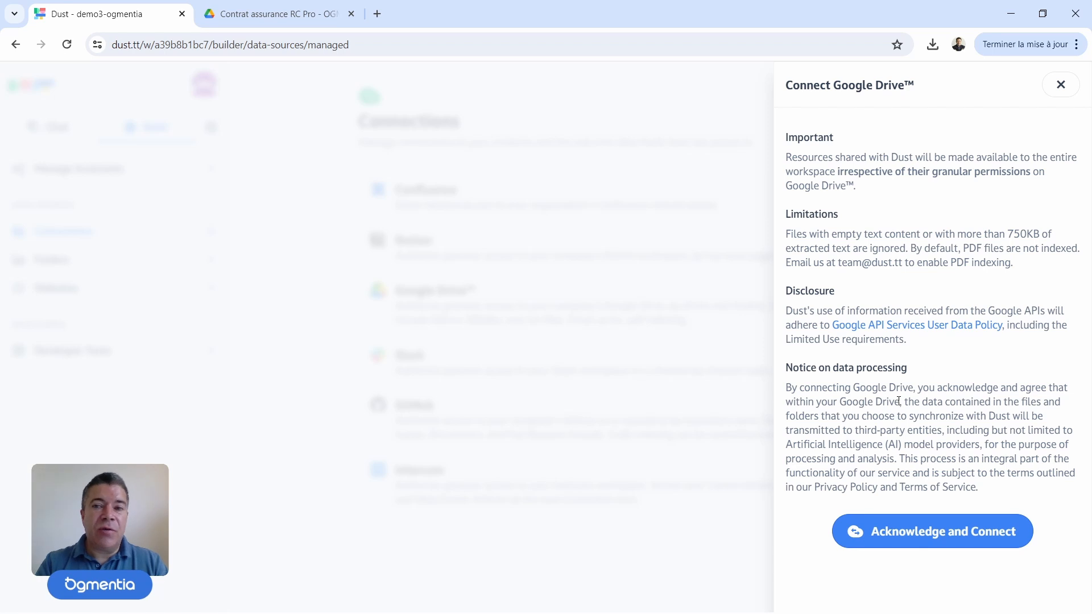
left_click(1008, 530)
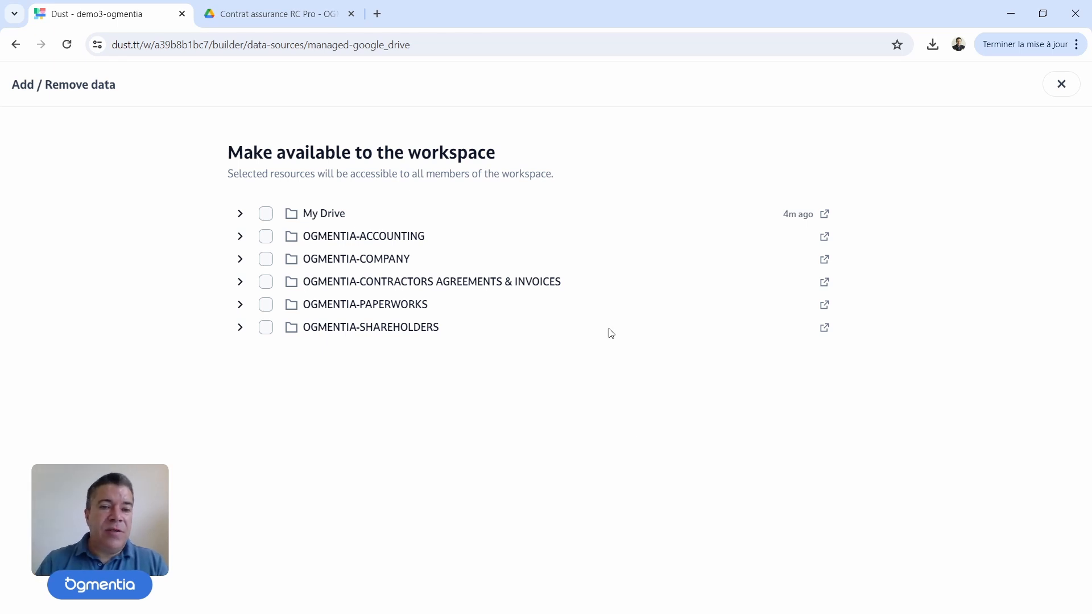
Make the whole OGMENTIA-COMPANY drive available to the workspace, save, check its last synchronisation and leave the connection settings
left_click(241, 260)
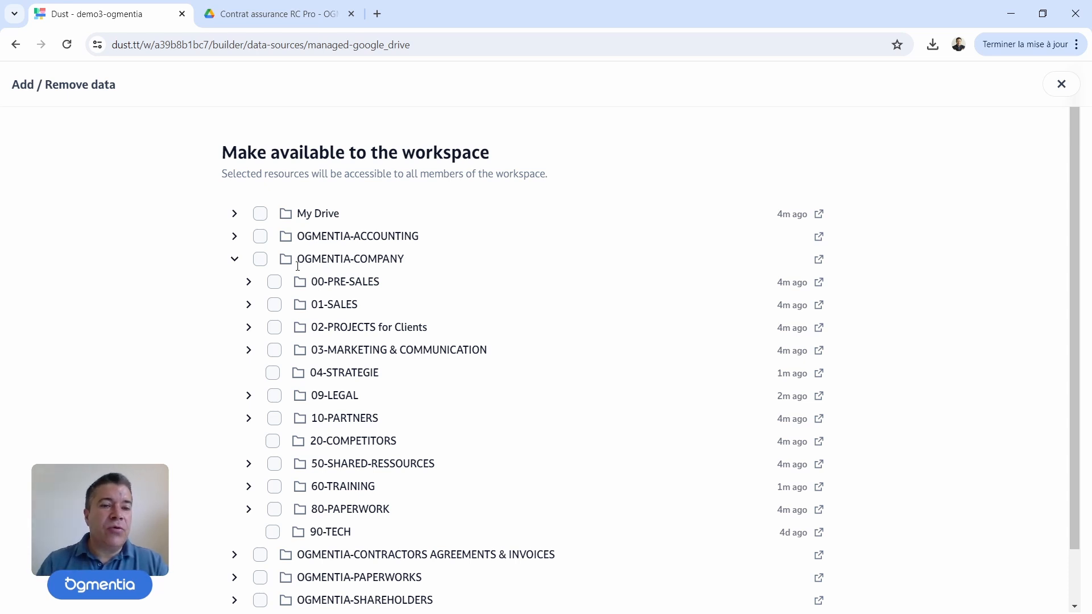
left_click(260, 261)
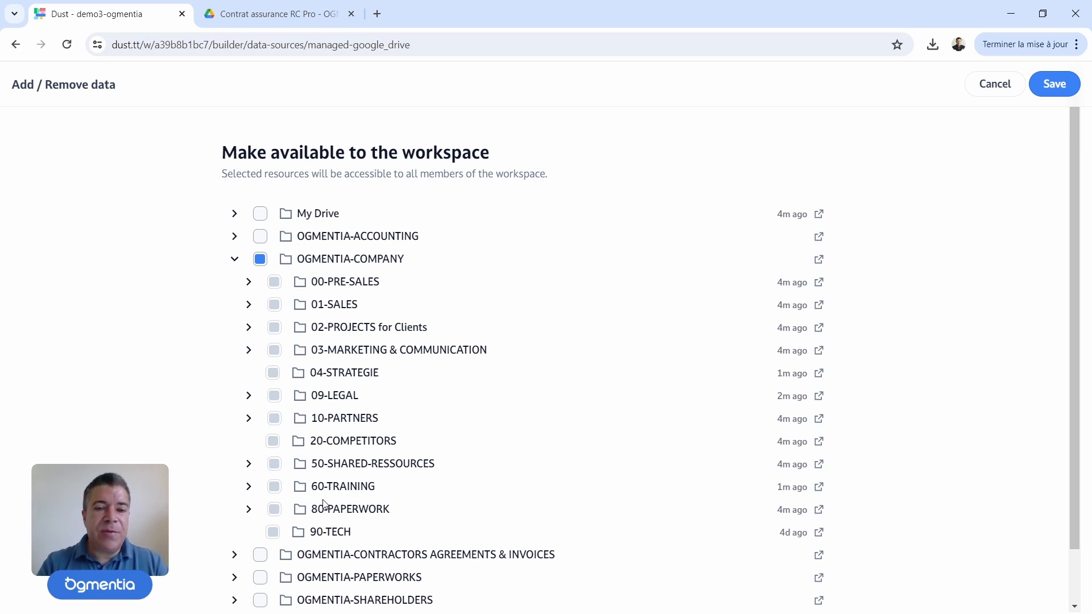
left_click(1051, 90)
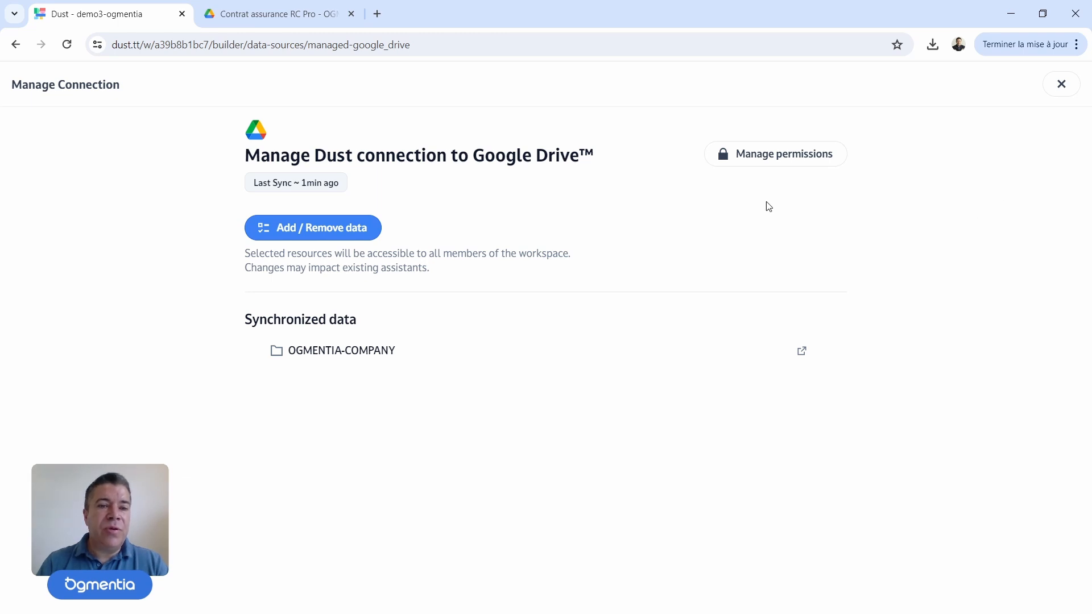
left_click_drag(254, 182, 345, 190)
left_click(386, 190)
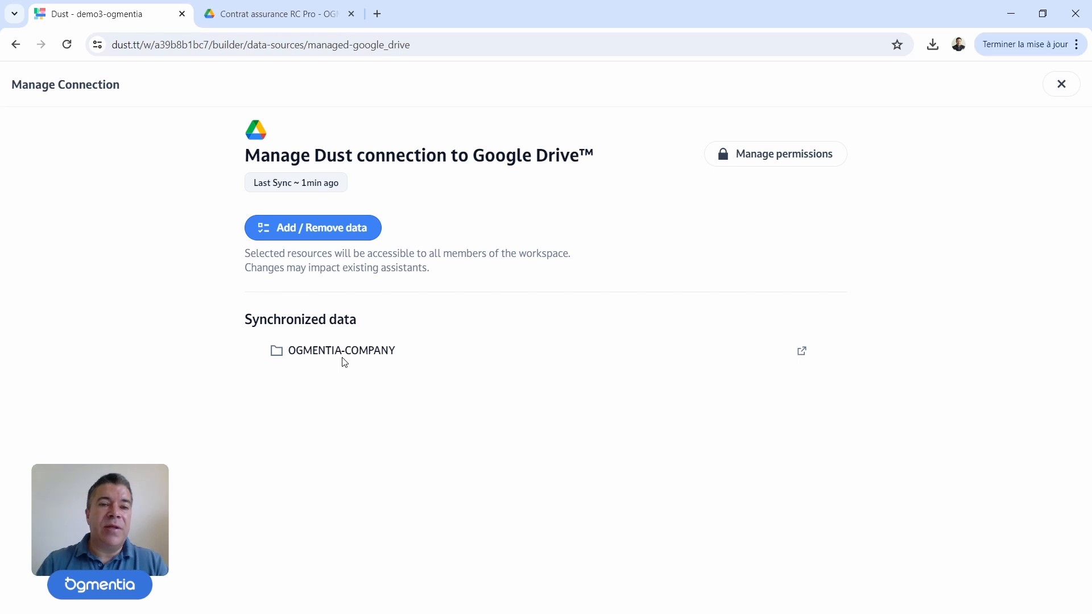
left_click(1063, 86)
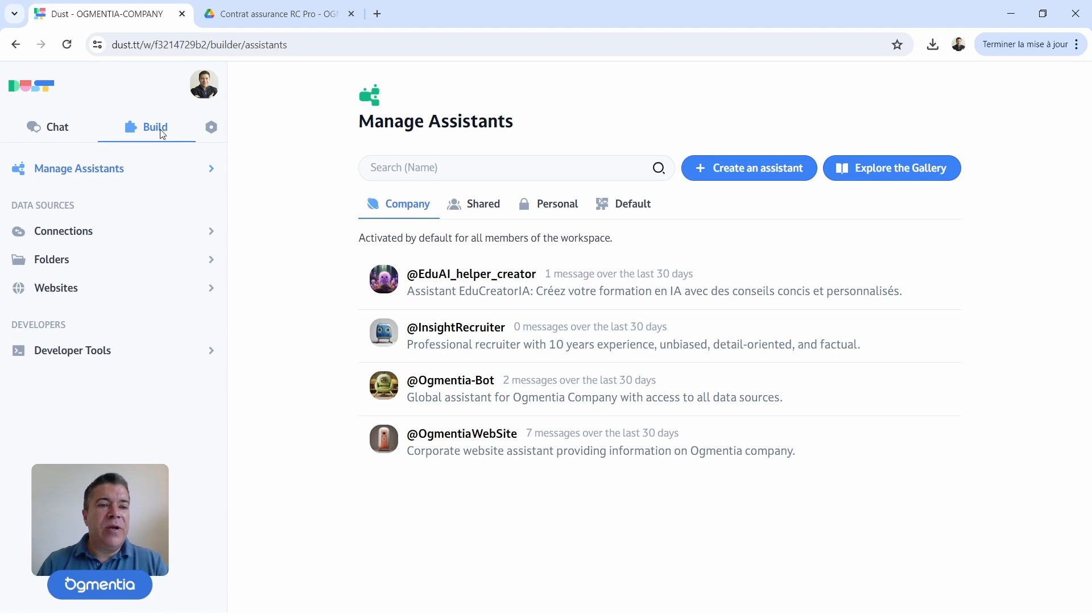
Open the Google Drive connection settings of the OGMENTIA-COMPANY workspace and expand the synchronized OGMENTIA-COMPANY drive
left_click(71, 233)
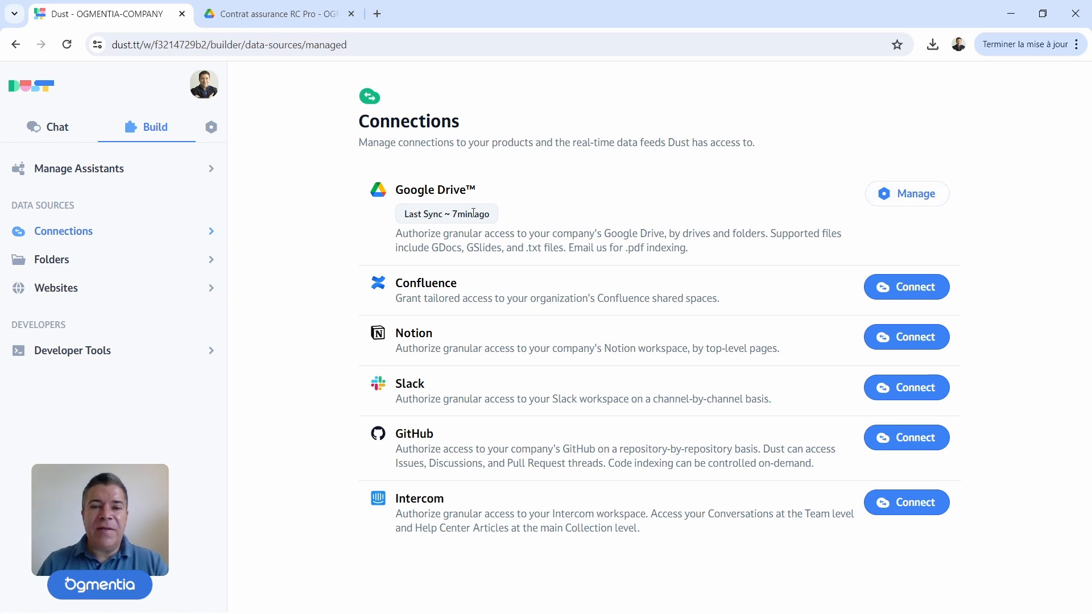
left_click(927, 200)
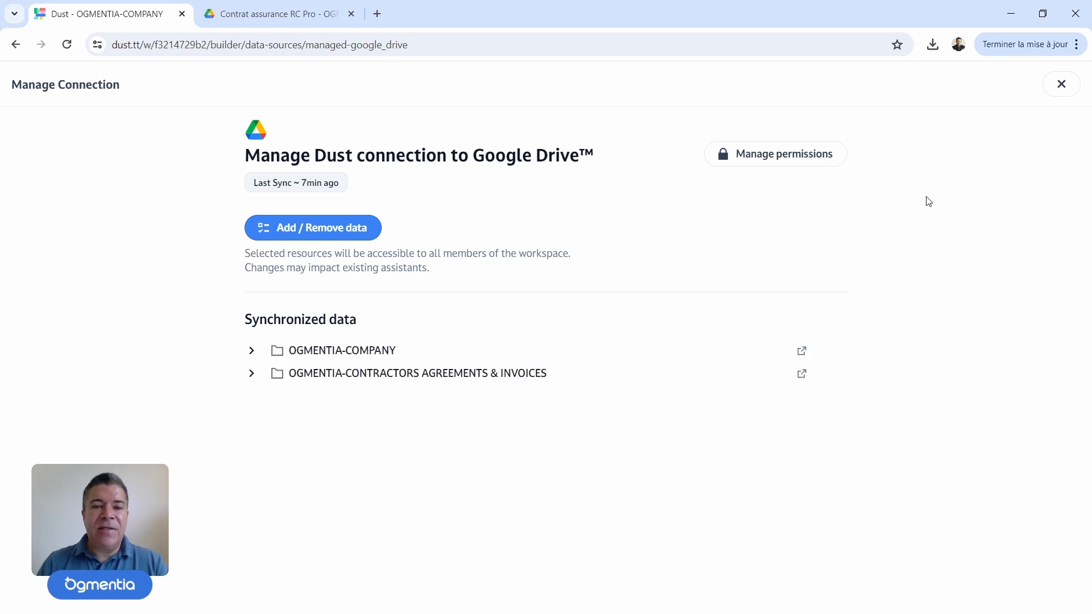
left_click(253, 355)
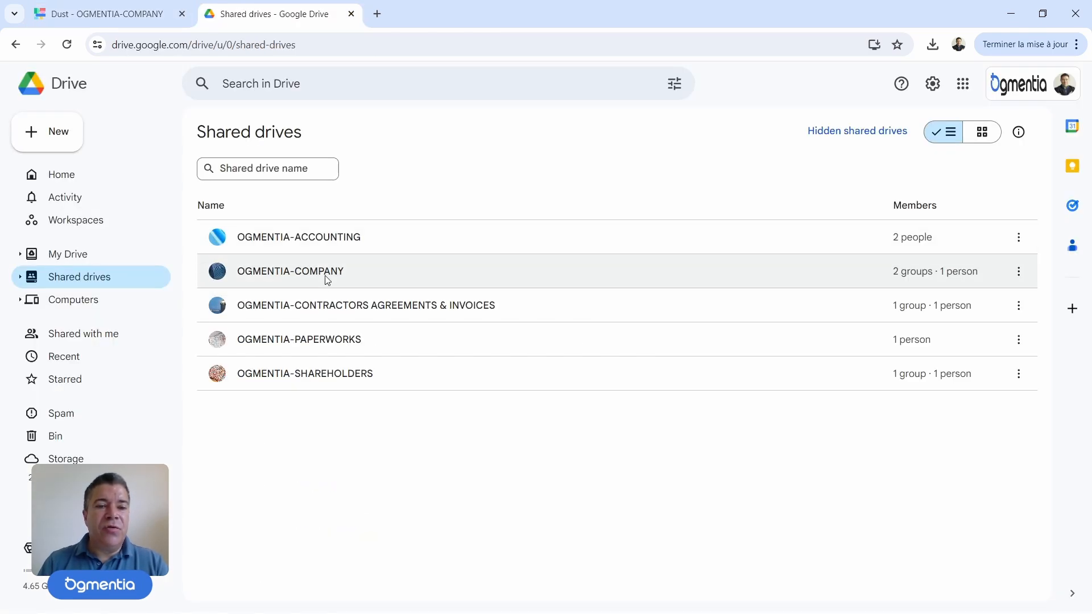
In Google Drive, open the OGMENTIA-COMPANY shared drive and browse to 03-MARKETING & COMMUNICATION > Plan d'action marketing
left_click(328, 277)
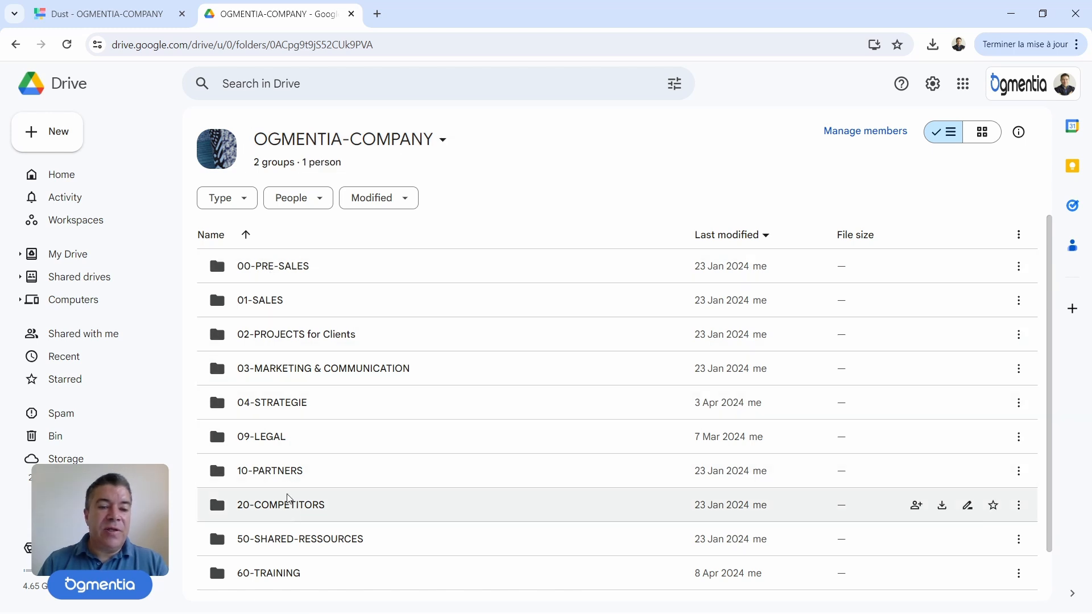
double_click(370, 368)
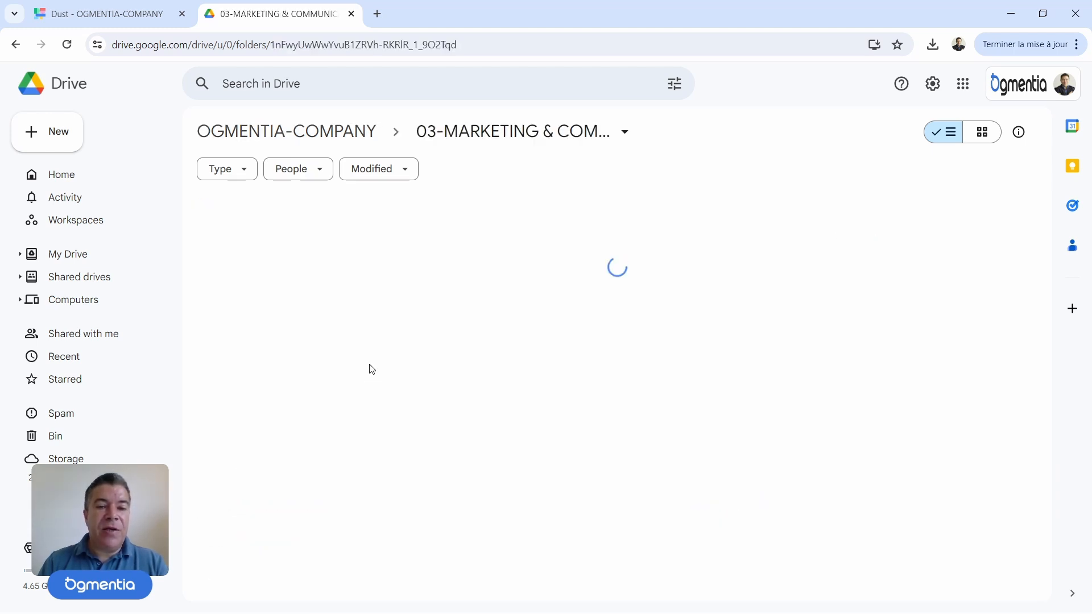
double_click(438, 380)
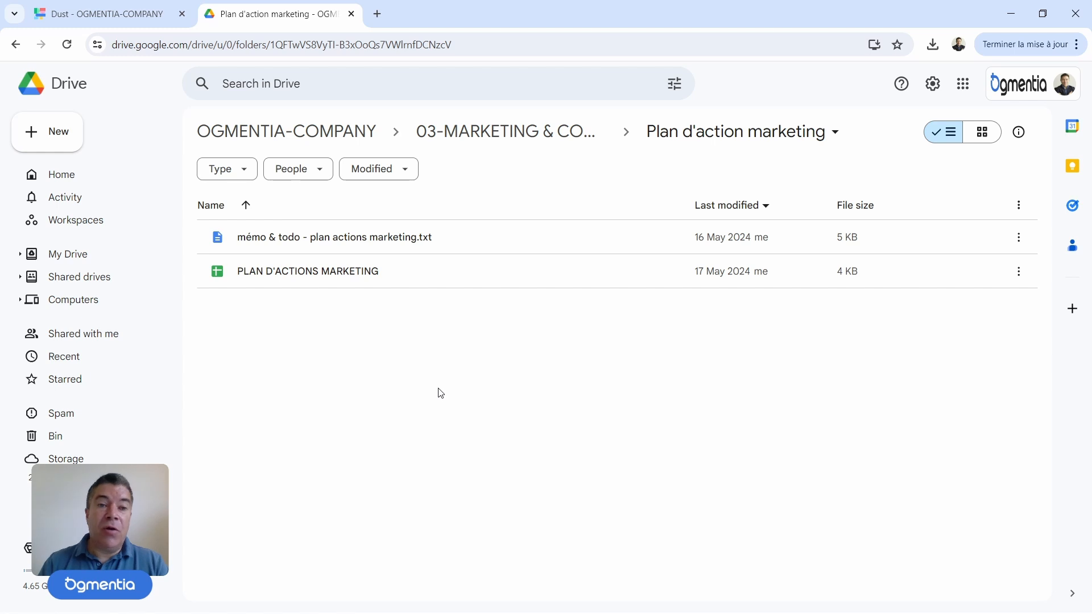
Back in Dust, expand 03-MARKETING & COMMUNICATION and Plan d'action marketing in the synchronized data to compare them with Drive
left_click(115, 18)
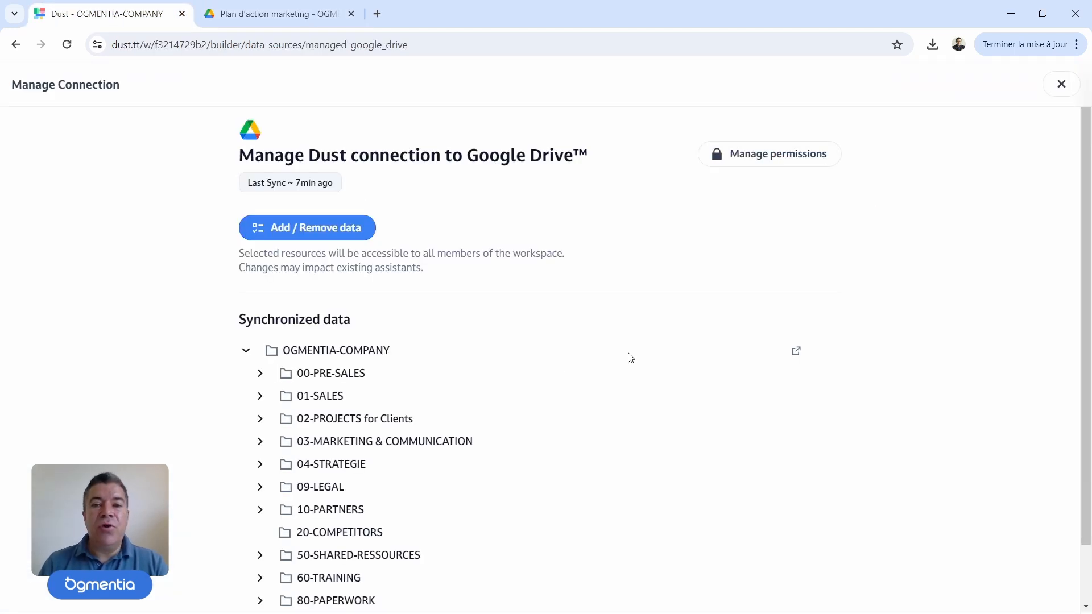
left_click(260, 442)
scroll(567, 429, "down", 1)
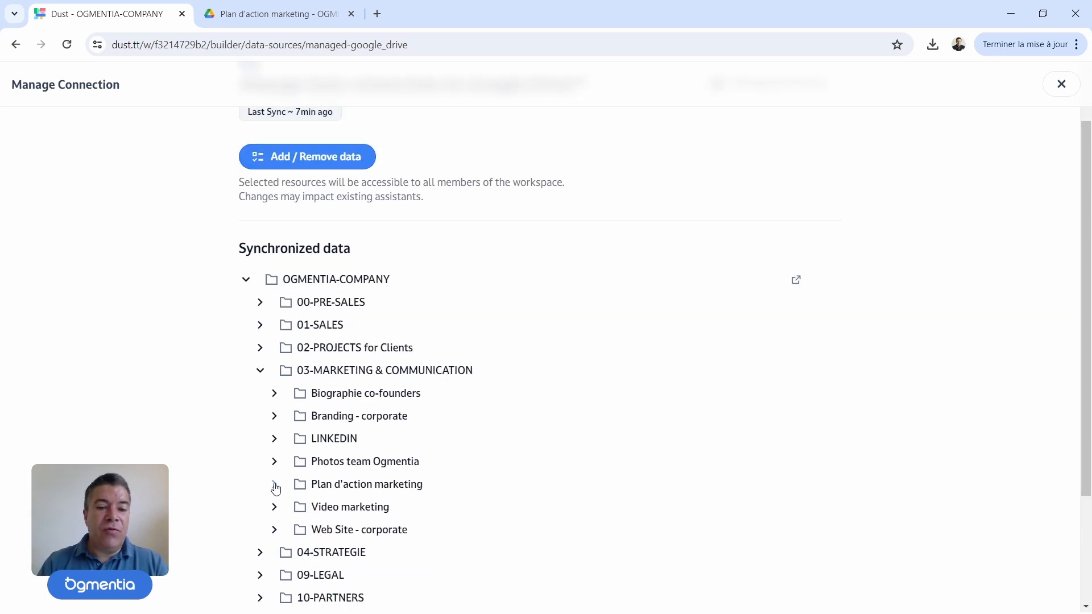
left_click(275, 484)
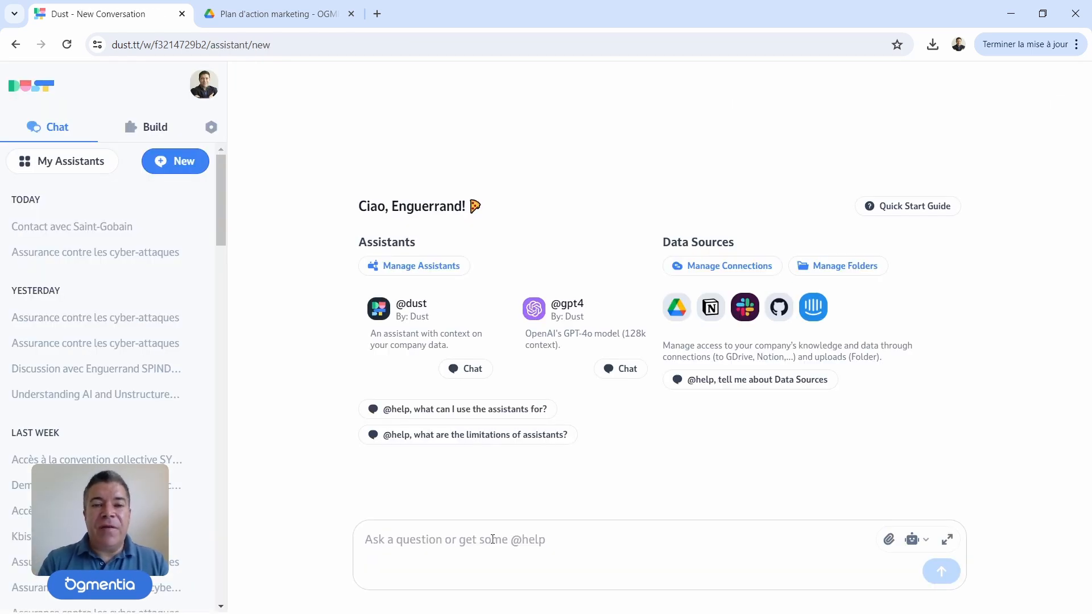
left_click(492, 540)
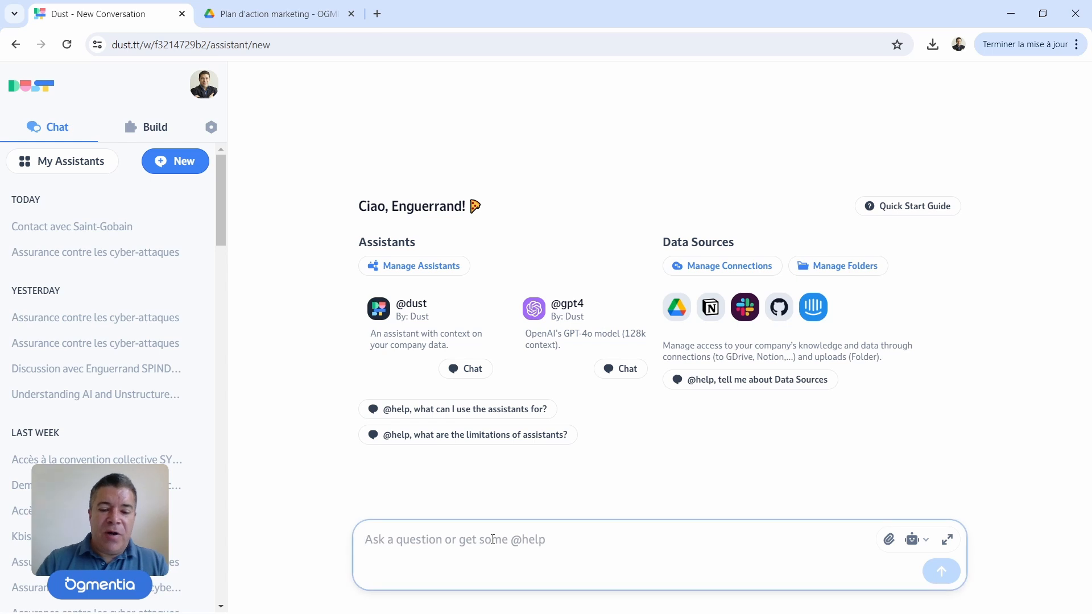
type("@")
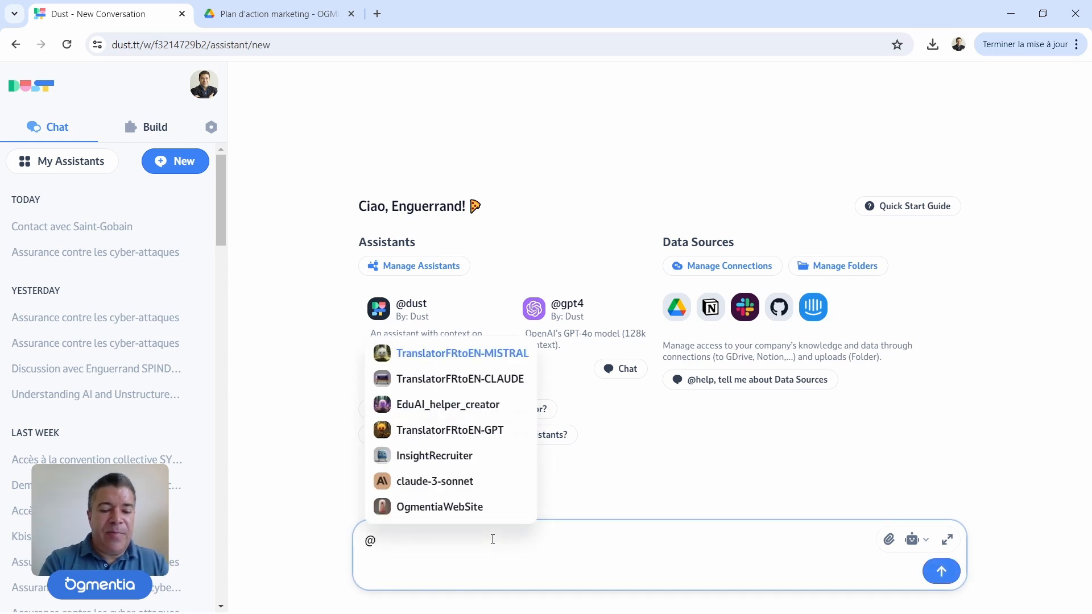
type("g")
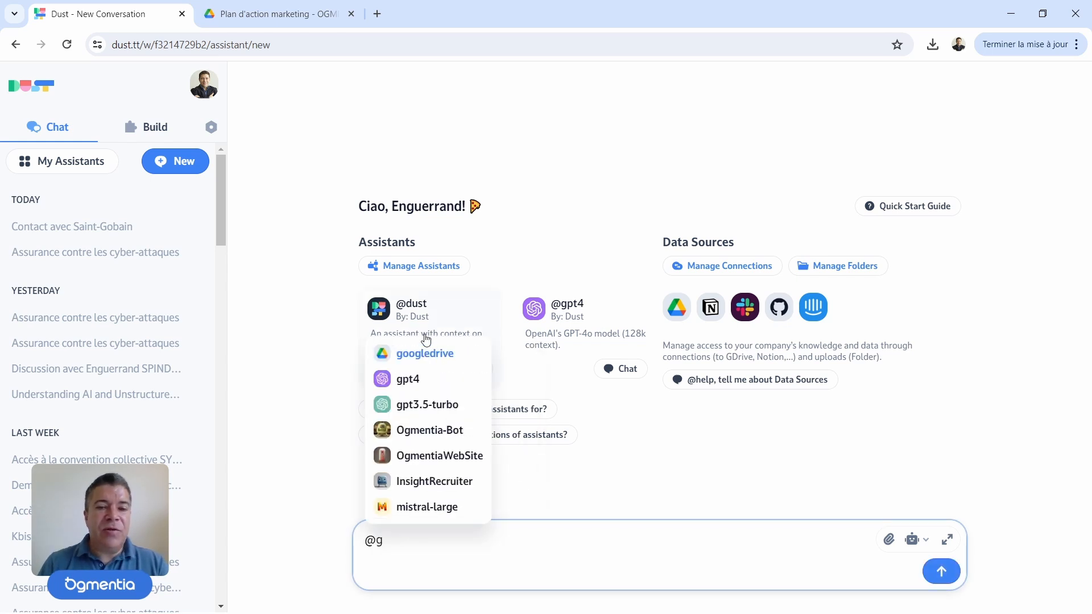
left_click(434, 359)
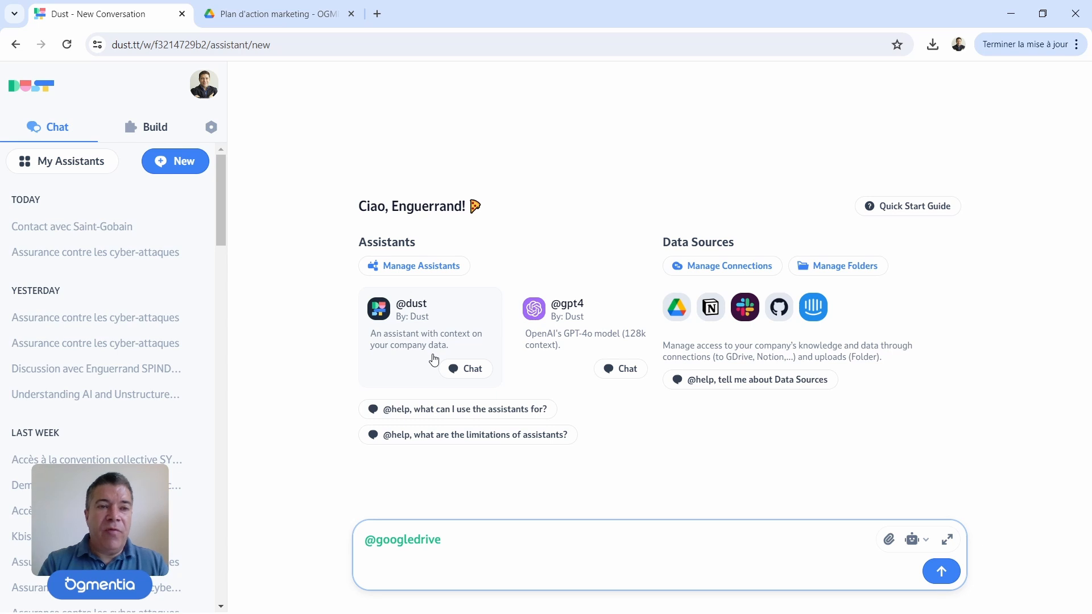
type("avons nous déjà eu un contact avec la société Saint-Gobain ?")
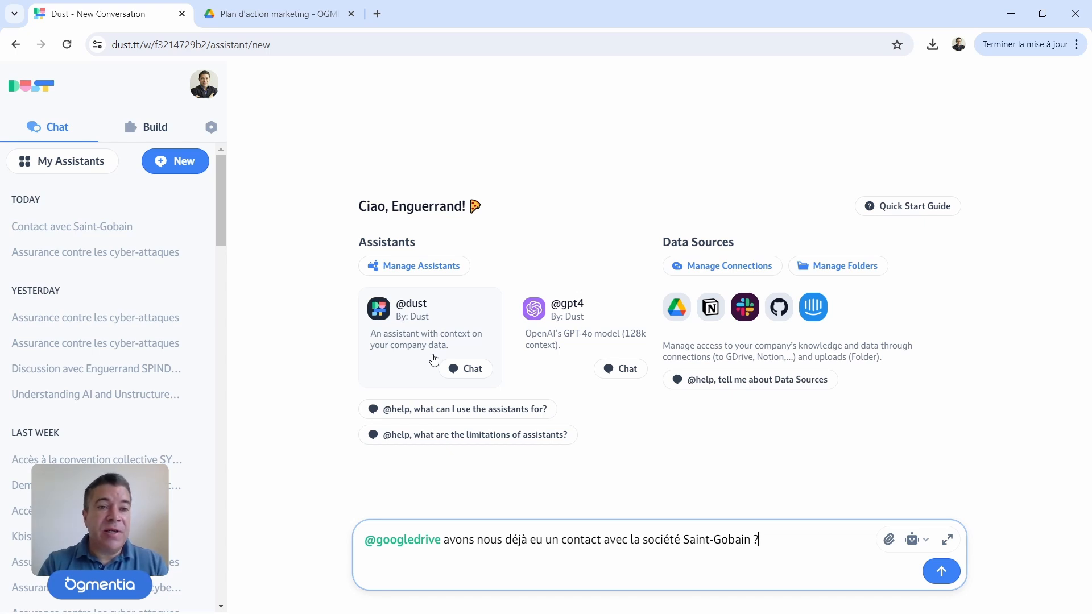
key("Return")
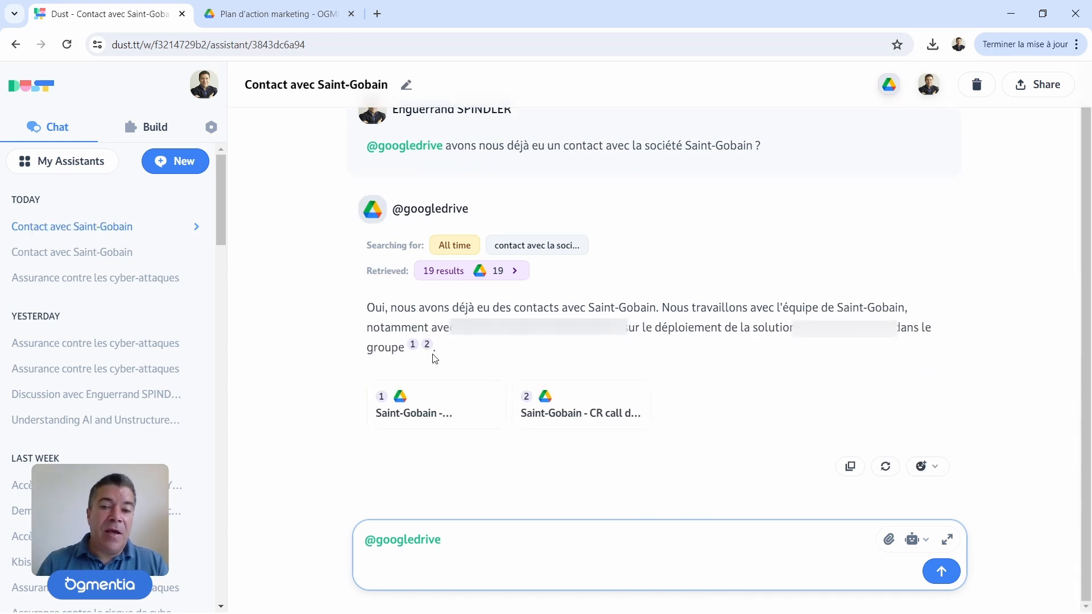
left_click_drag(367, 308, 660, 320)
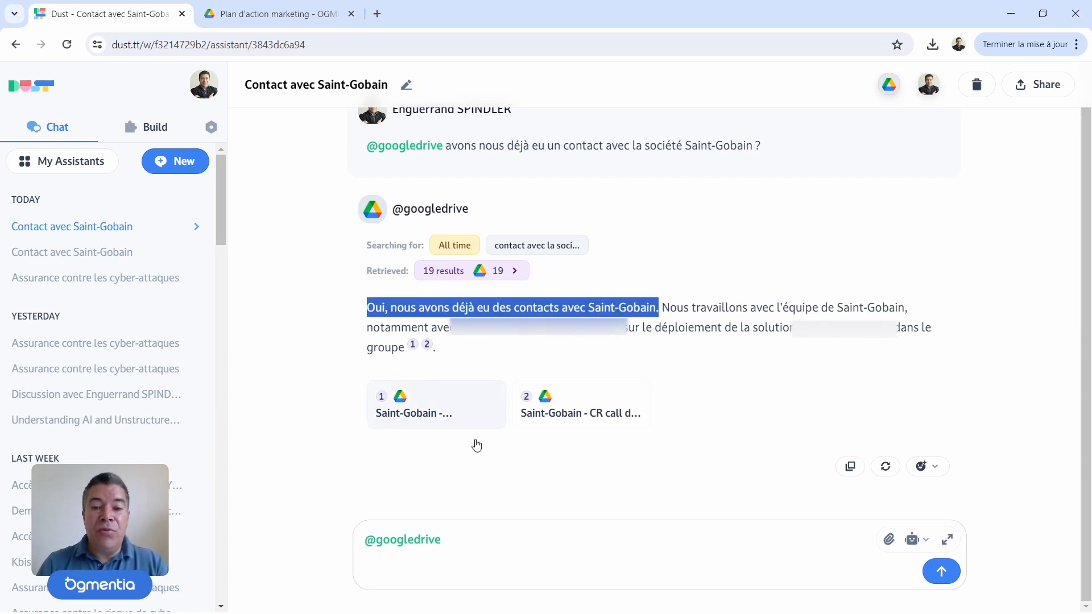
left_click(514, 553)
type("avons nous un prochain rdv prévu avec la société Saint-Gobain et si oui à quelle date ?")
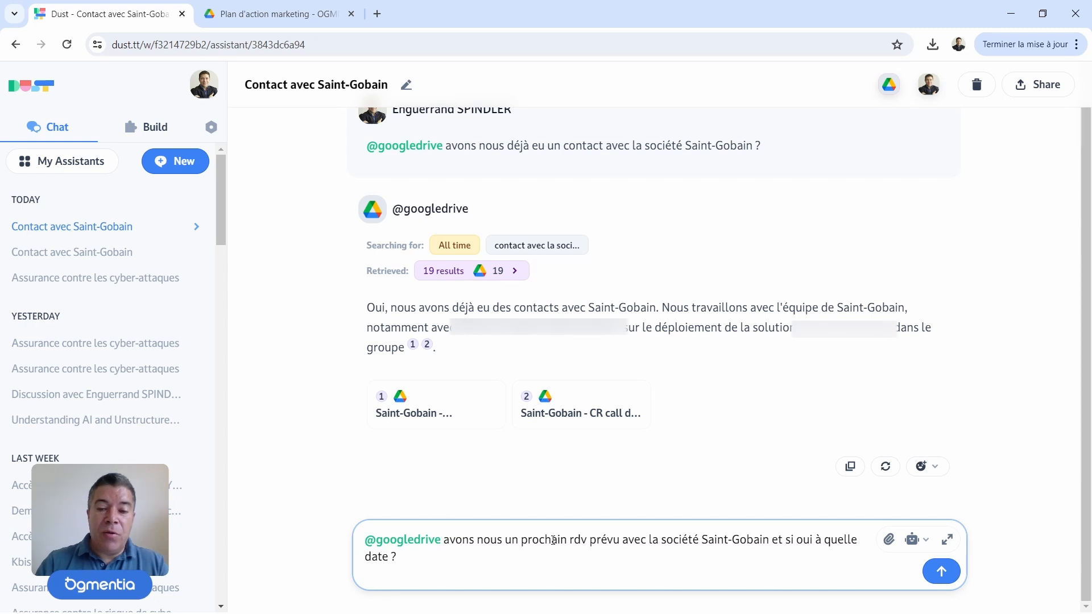
key("Return")
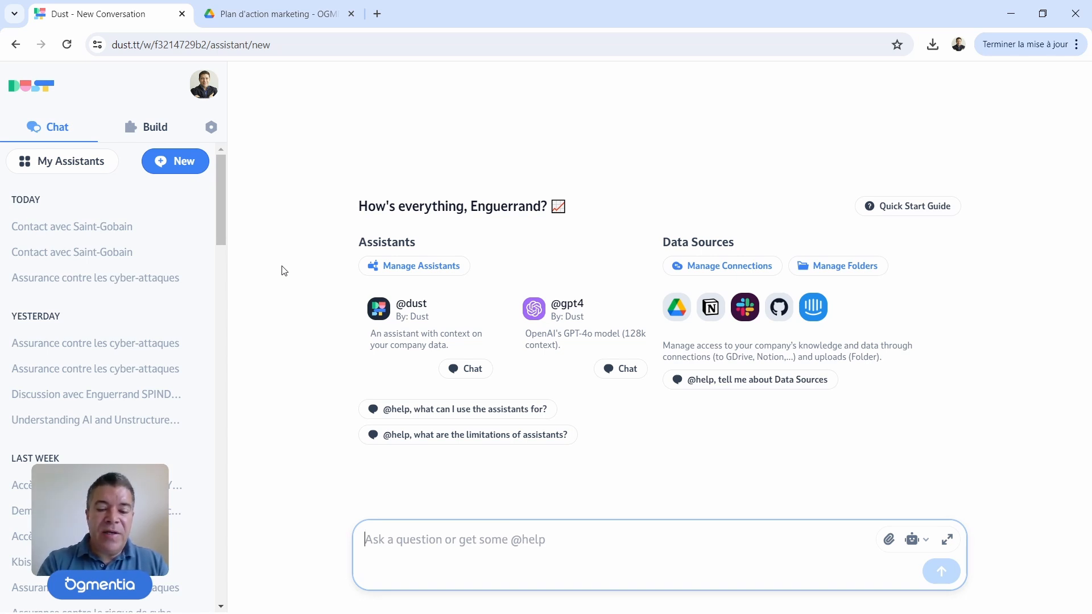
type("@goo")
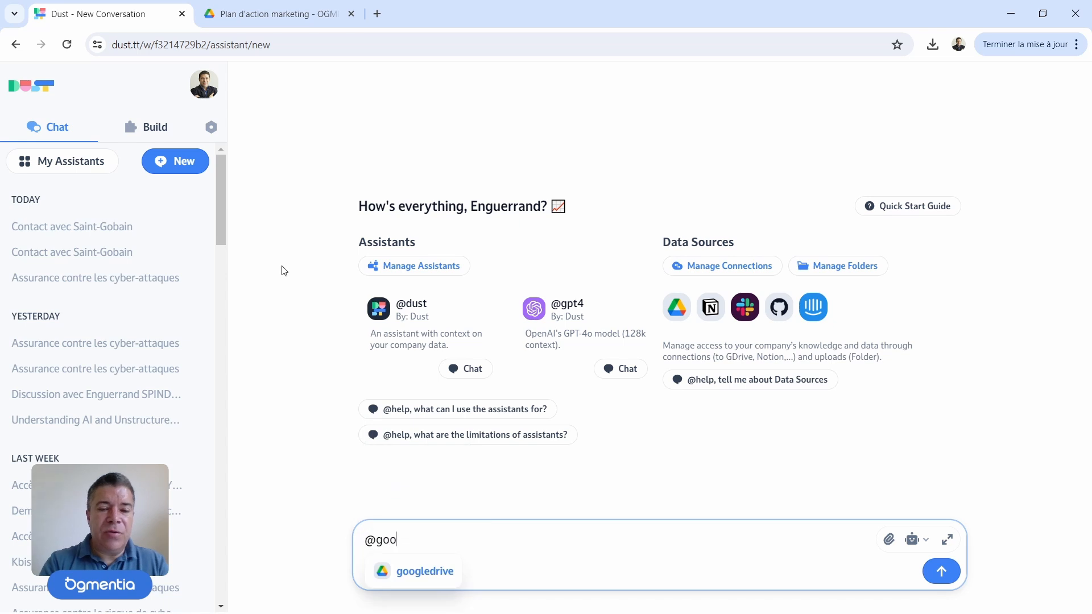
left_click(425, 575)
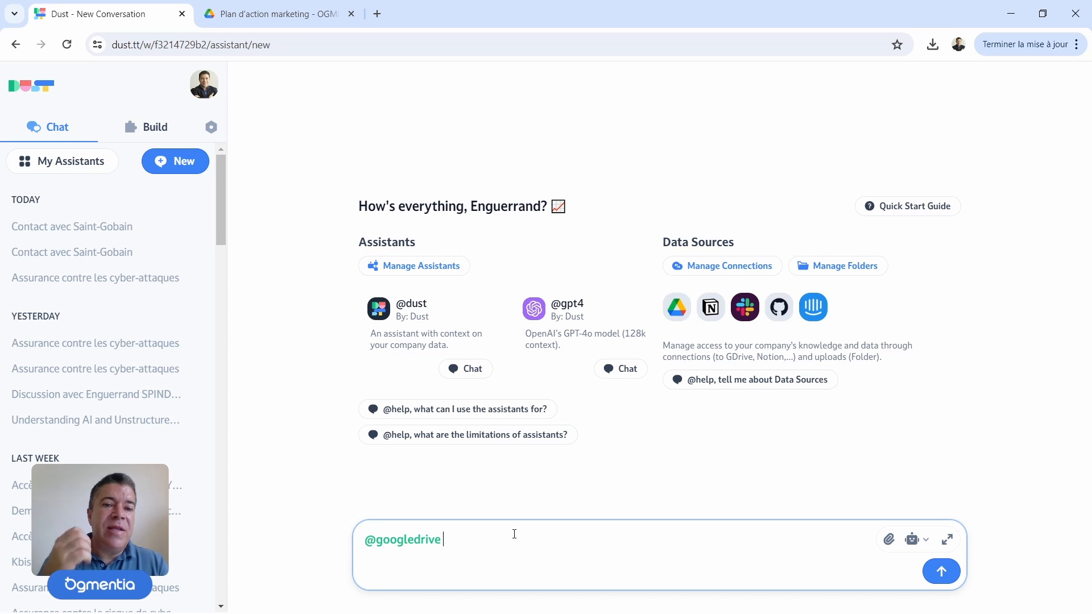
type("as tu accès à notre convention collective ?")
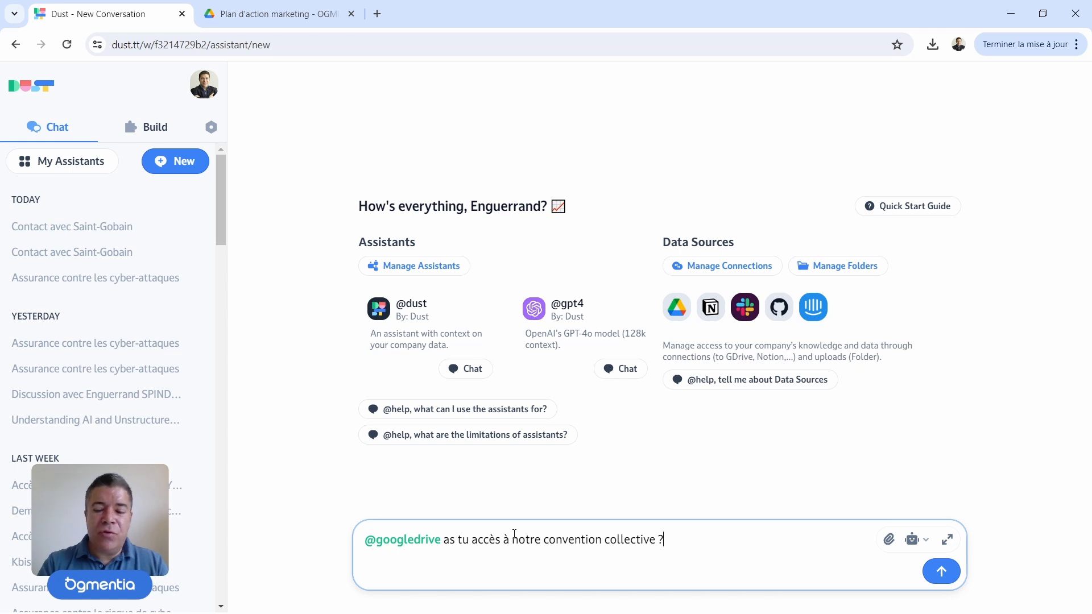
key("Return")
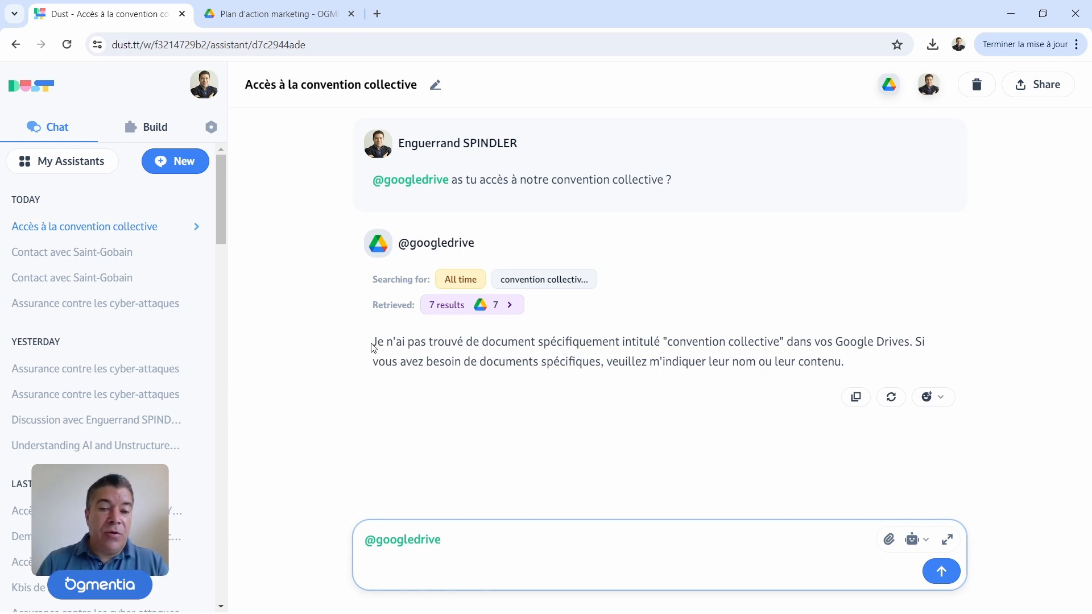
left_click_drag(372, 341, 912, 336)
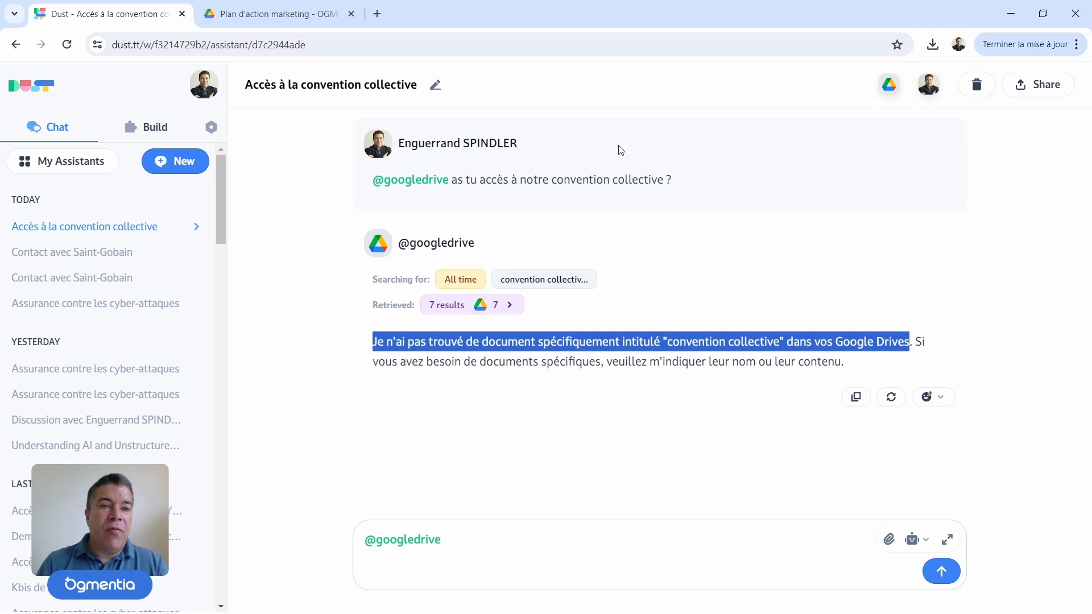
Switch to Google Drive and open the 80-PAPERWORK folder of the OGMENTIA-COMPANY shared drive
left_click(283, 17)
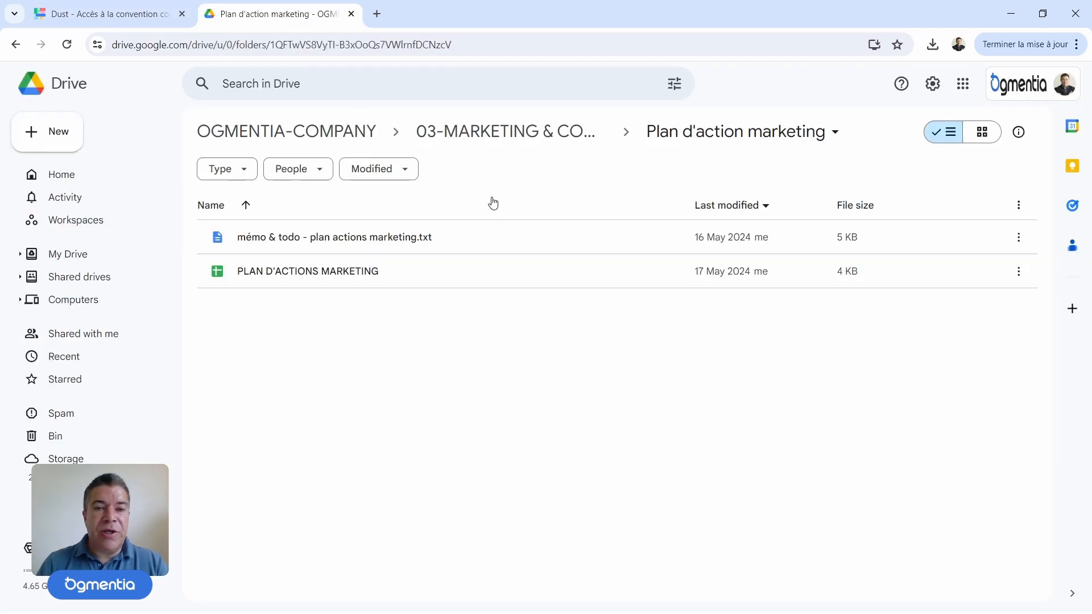
left_click(341, 132)
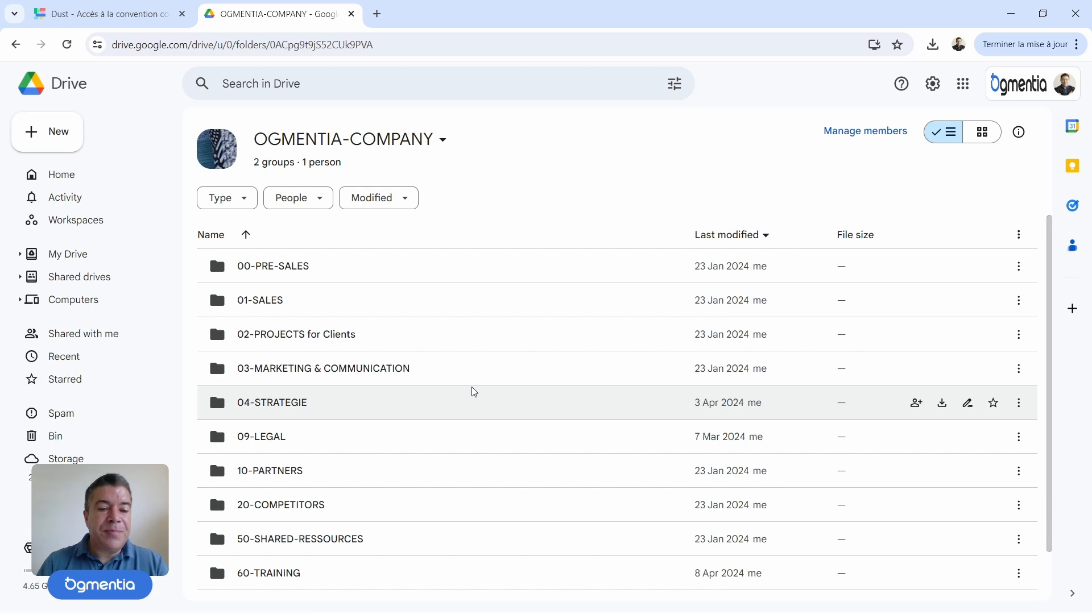
scroll(373, 551, "down", 1)
double_click(374, 551)
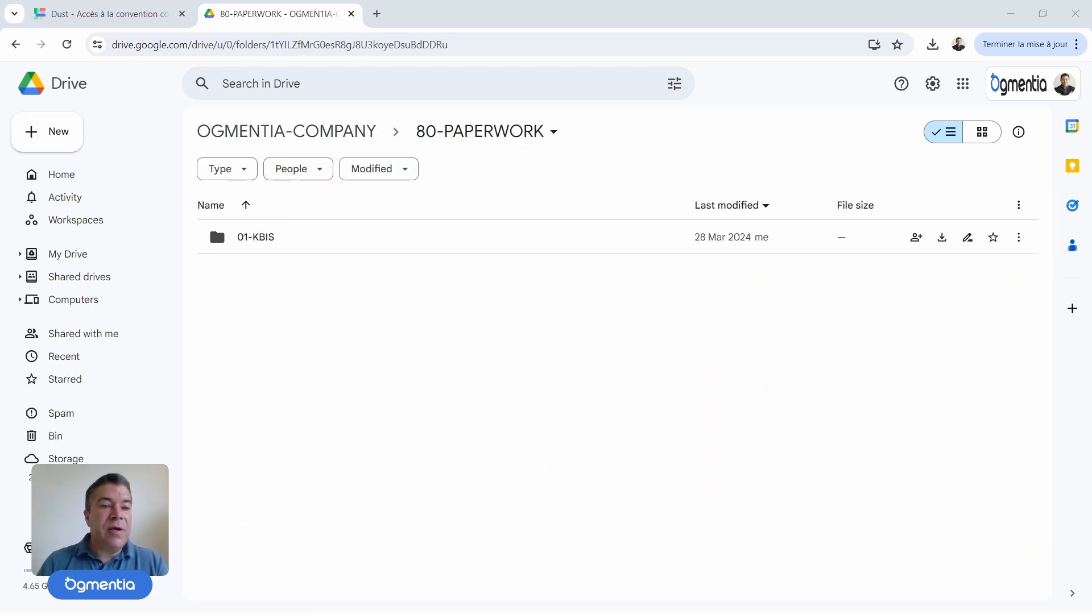
Create a folder named 02-CONVENTION COLLECTIVE inside 80-PAPERWORK
right_click(330, 361)
left_click(377, 375)
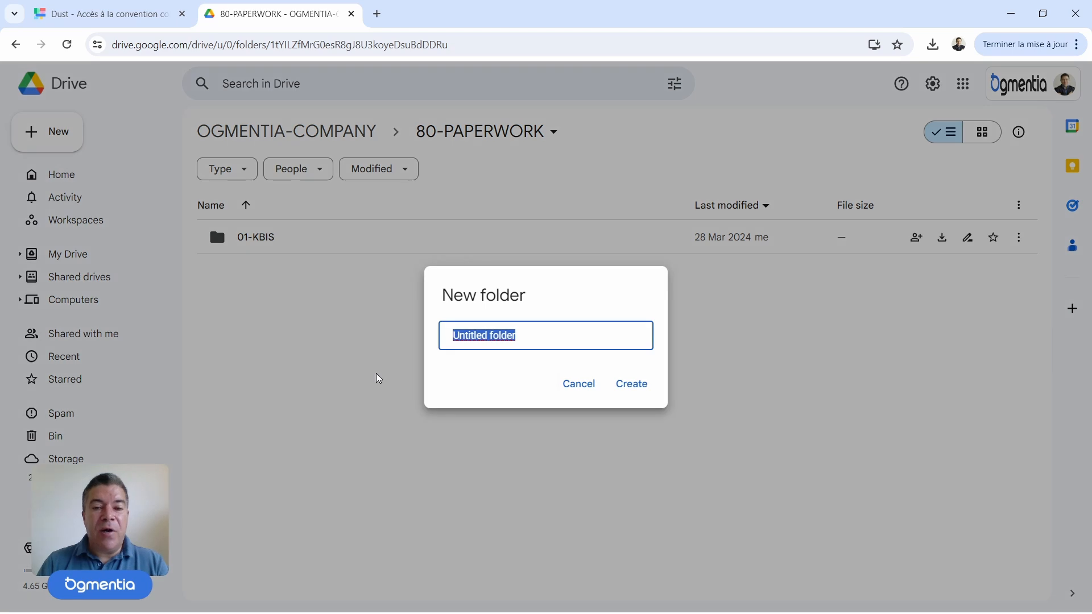
type("02-CONVENTION COLLECTIVE")
left_click(643, 392)
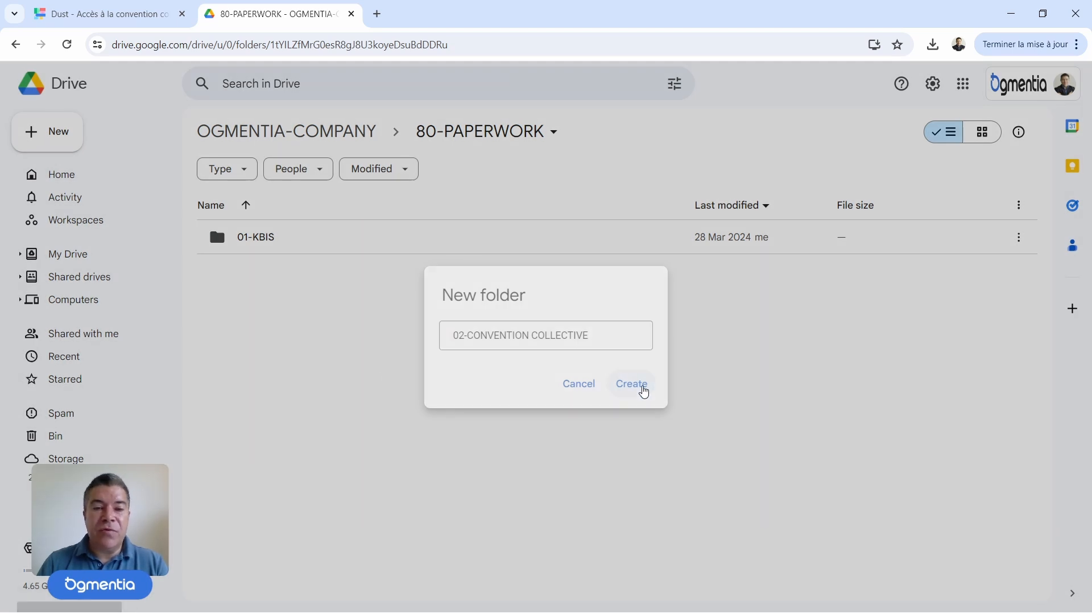
Open the 02-CONVENTION COLLECTIVE folder and upload the file Convention collective SYNTEC.pdf into it
double_click(432, 271)
right_click(433, 282)
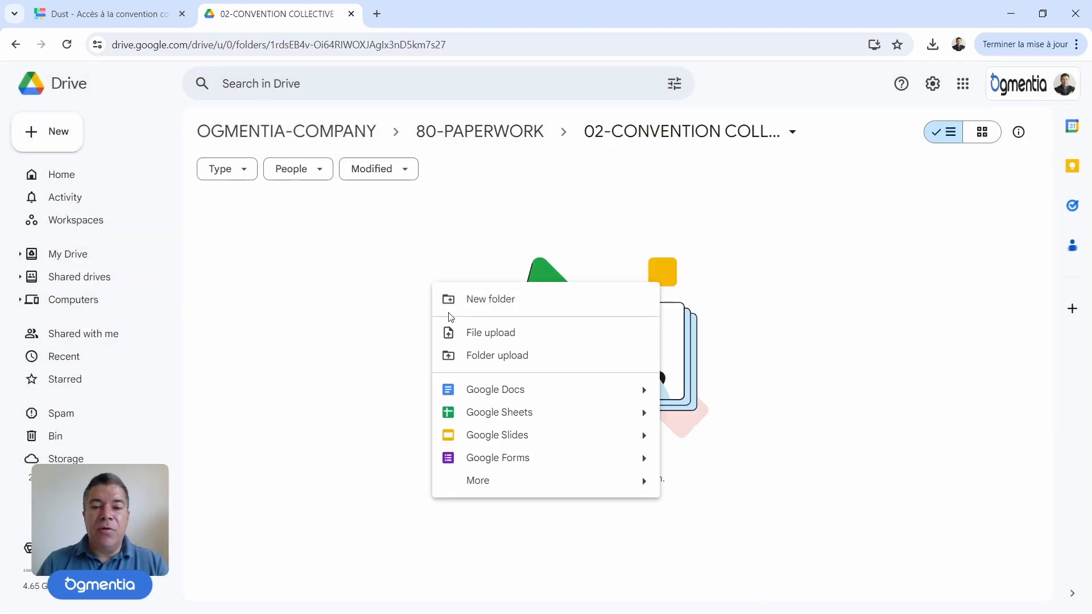
left_click(491, 343)
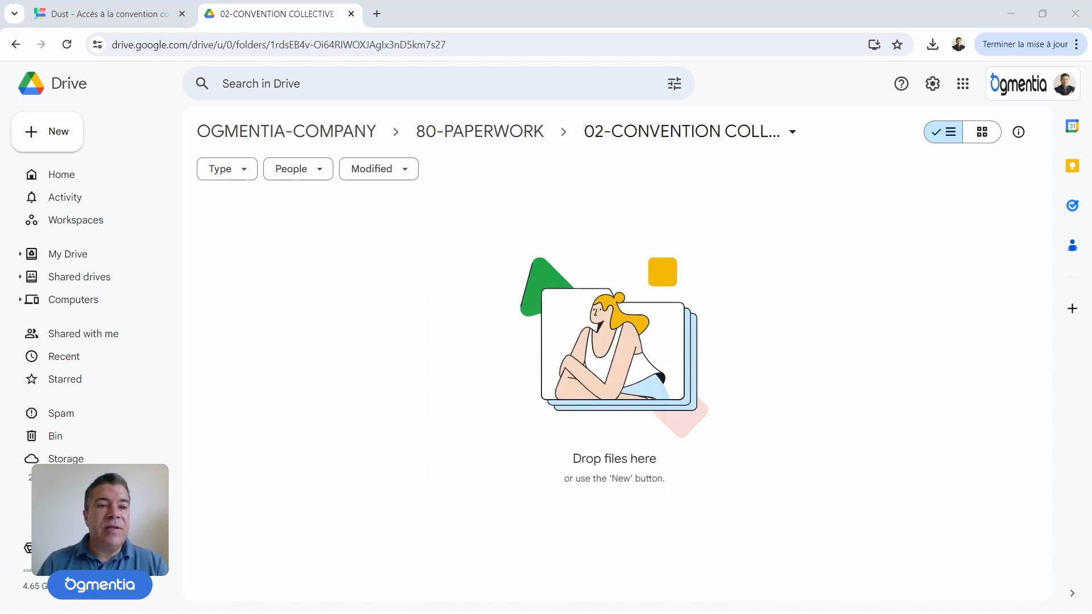
left_click(696, 256)
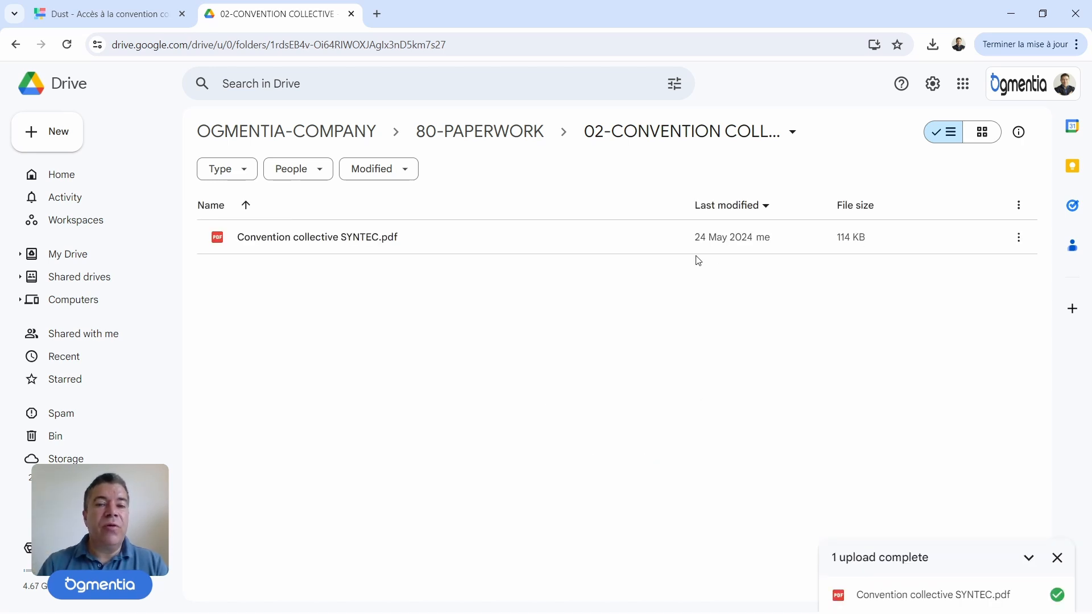
Switch back to Dust and open the management page of its Google Drive connection
left_click(95, 16)
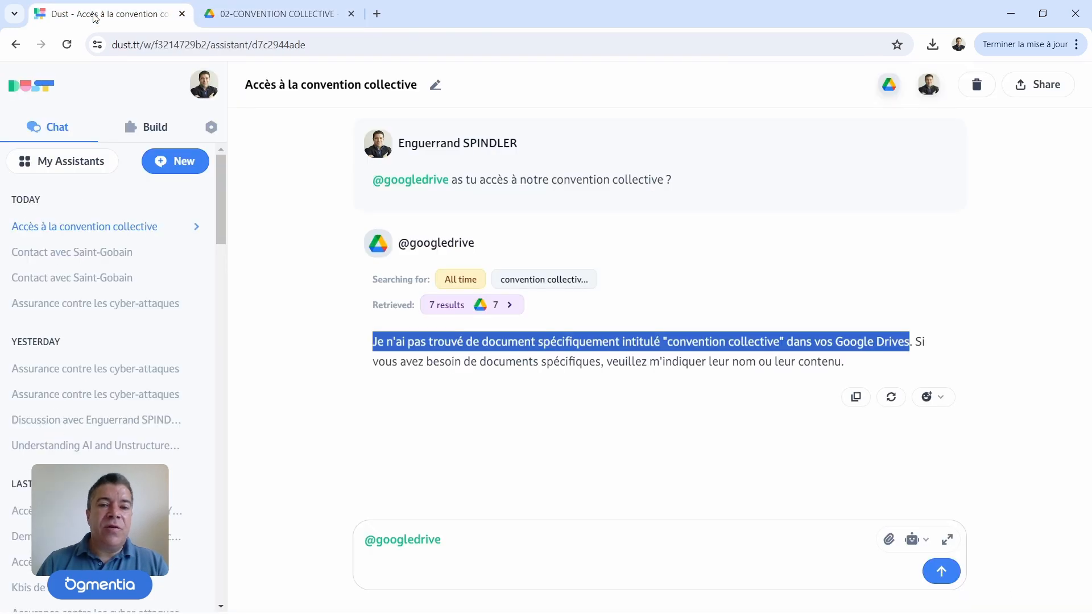
left_click(142, 131)
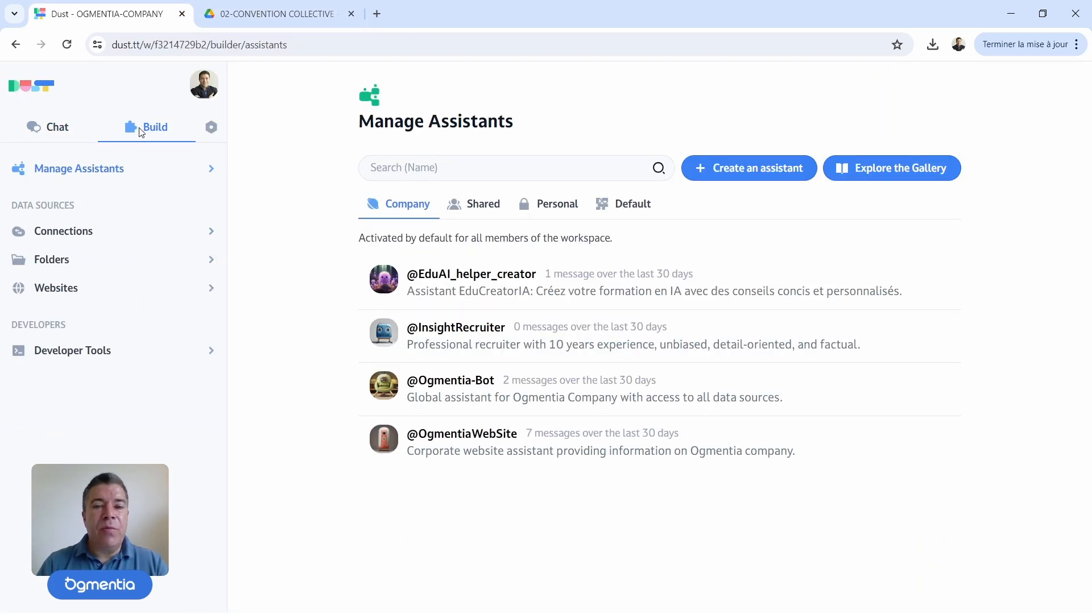
left_click(67, 238)
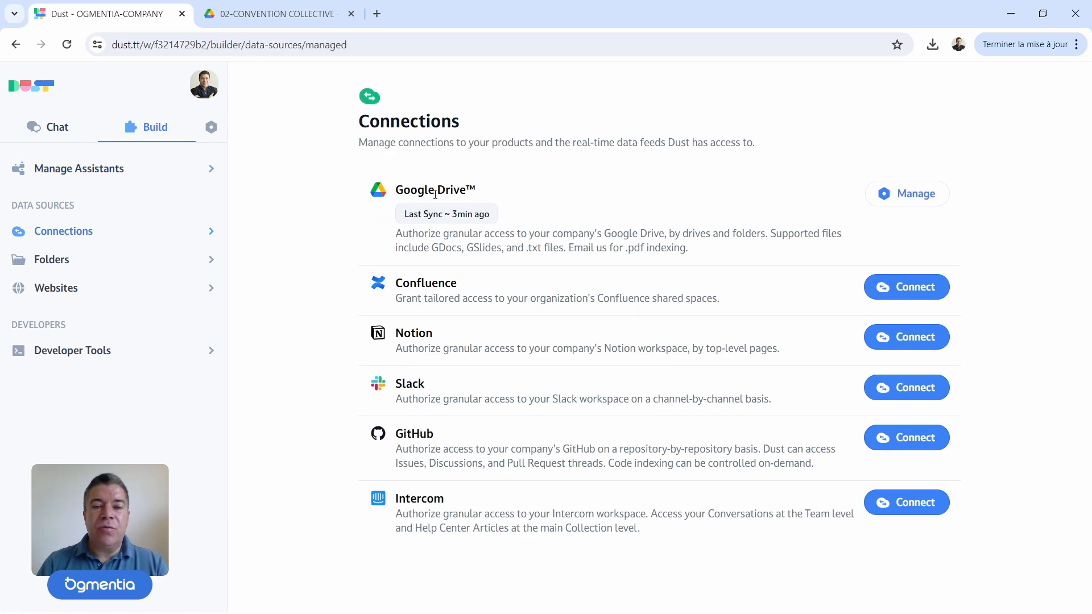
left_click(923, 201)
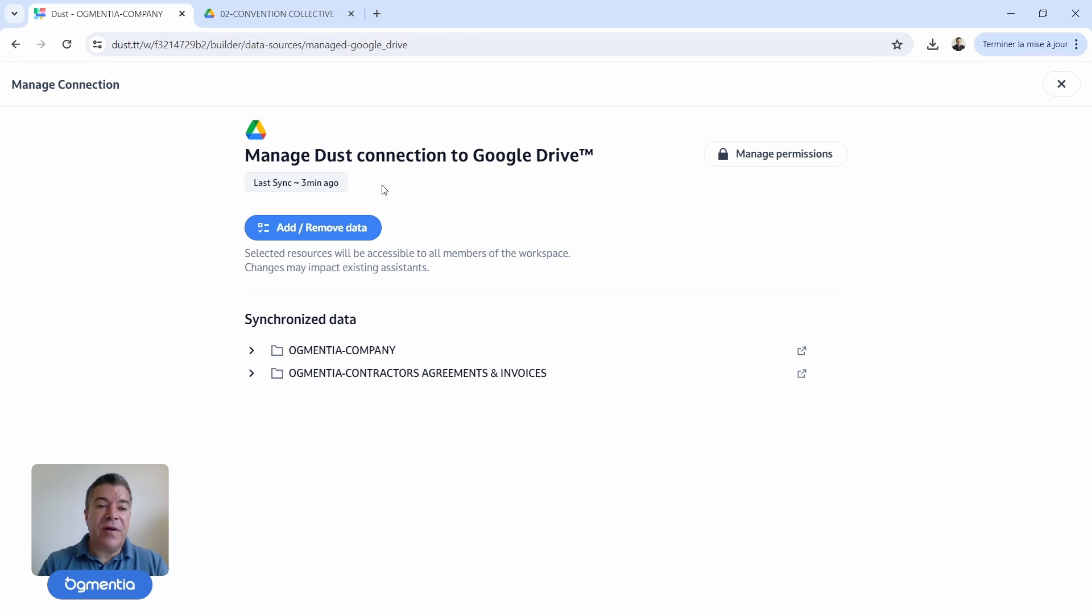
Expand OGMENTIA-COMPANY, 80-PAPERWORK and 02-CONVENTION COLLECTIVE in the synchronized data to check for the uploaded SYNTEC PDF
left_click(250, 354)
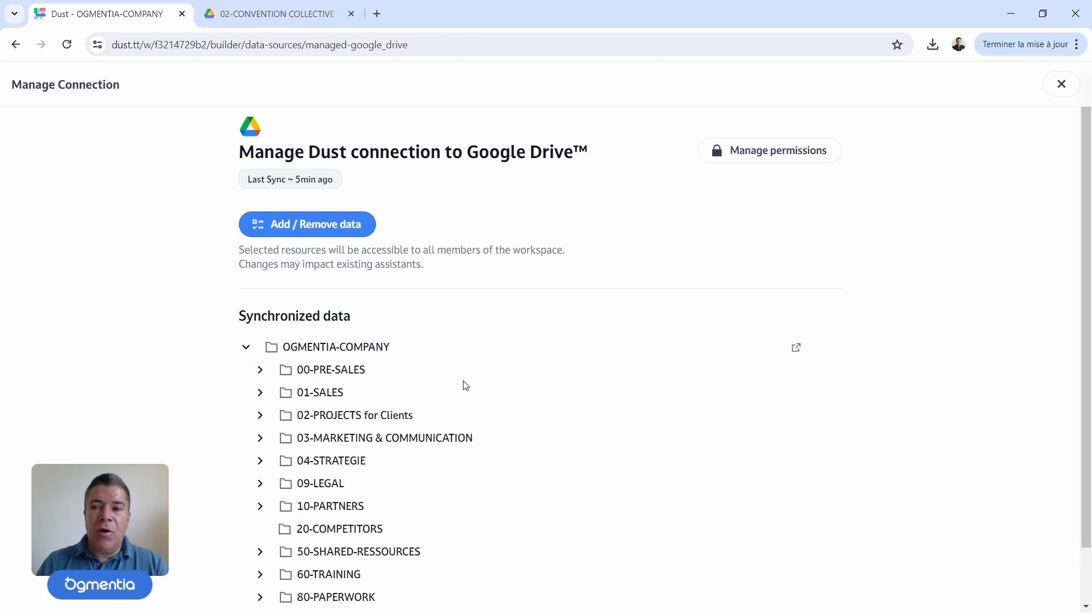
scroll(464, 381, "down", 1)
left_click(261, 538)
scroll(497, 483, "down", 1)
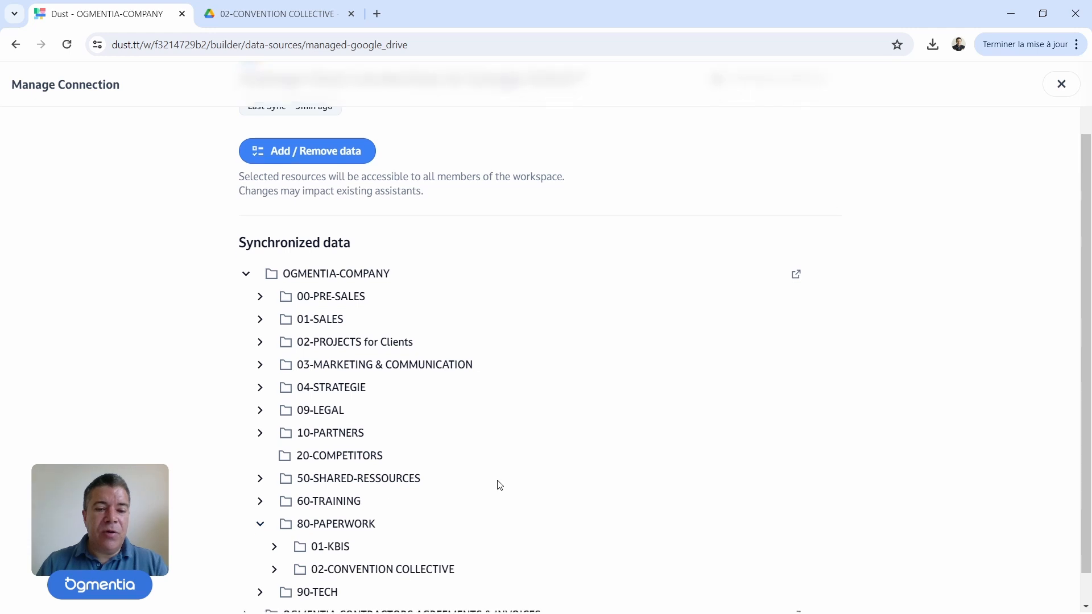
left_click_drag(317, 536, 410, 536)
left_click(275, 537)
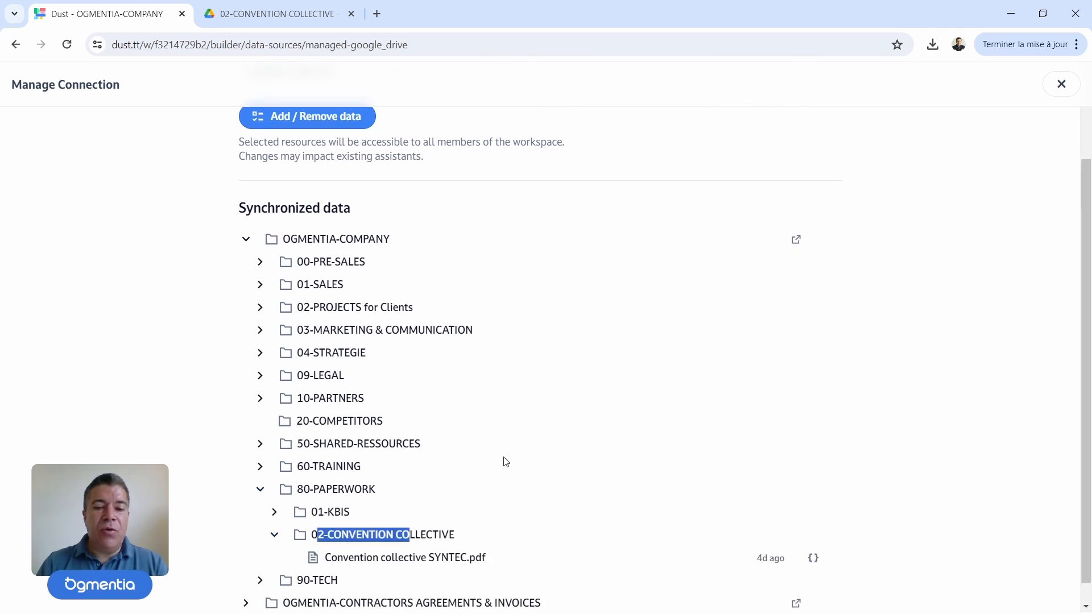
scroll(505, 461, "down", 1)
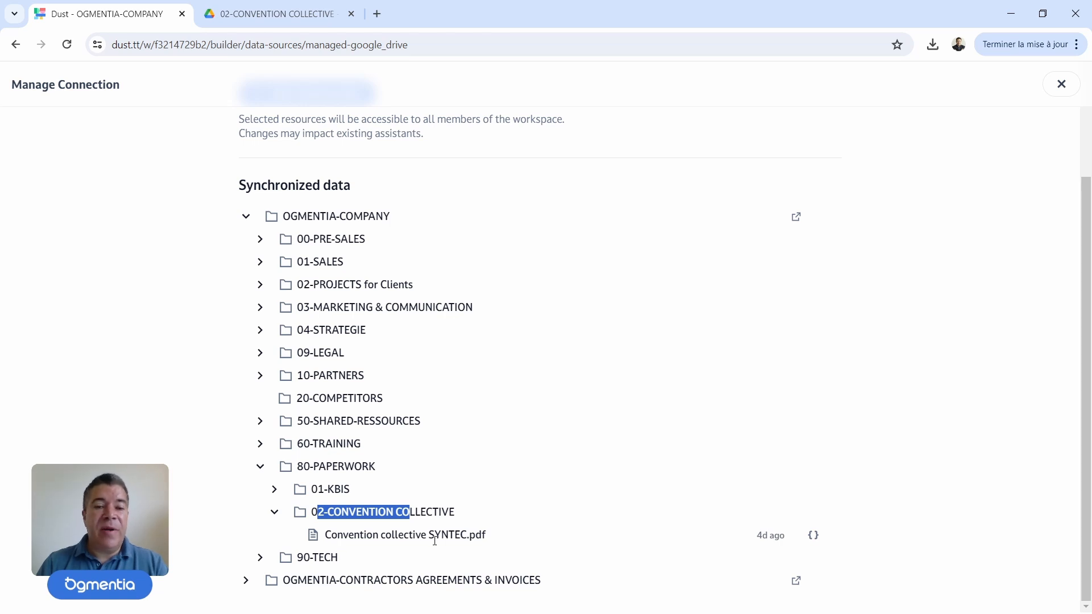
scroll(661, 417, "up", 3)
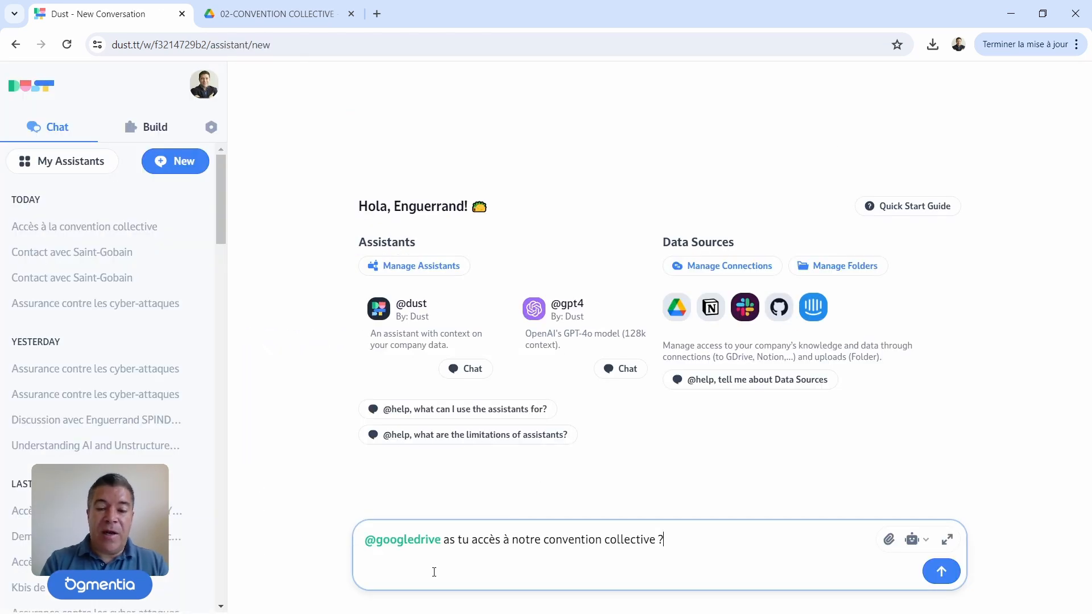
key("Return")
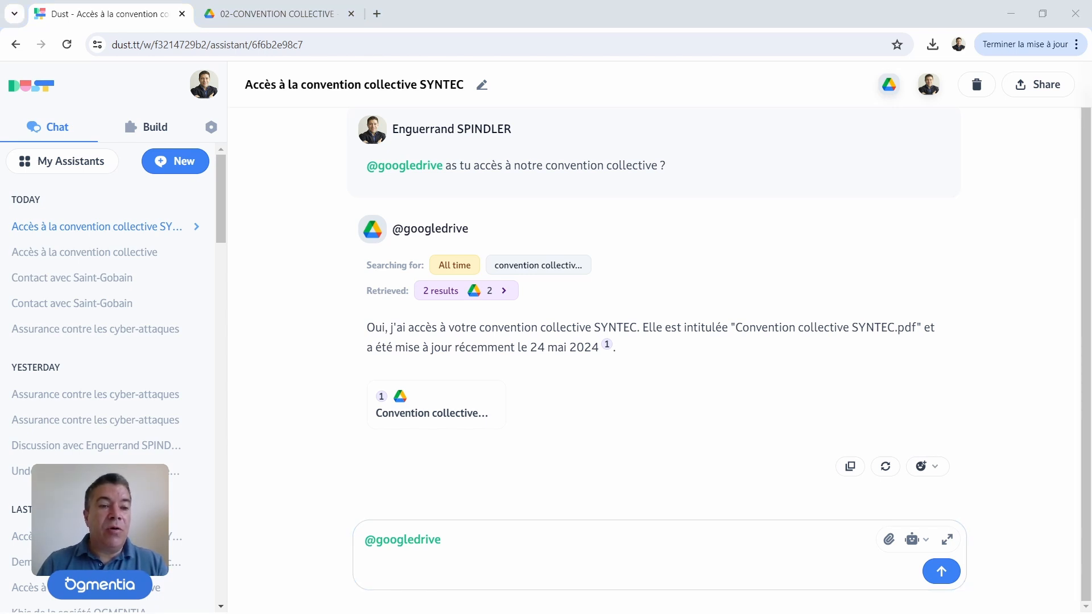
left_click(517, 544)
type("en mode forfait jour, combien de jours doit on travailler à l'année ?")
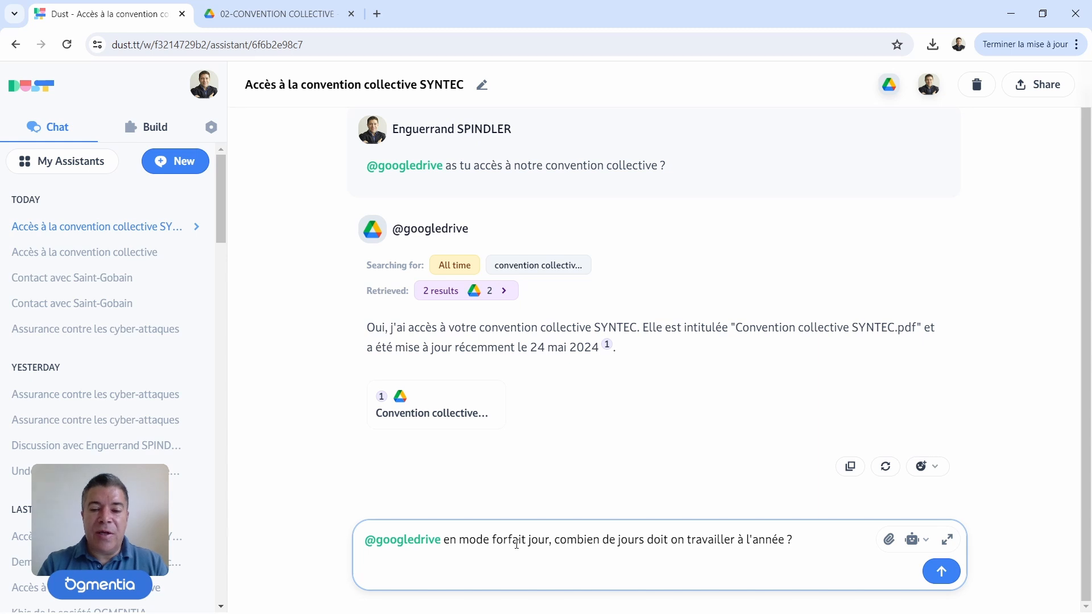
key("Return")
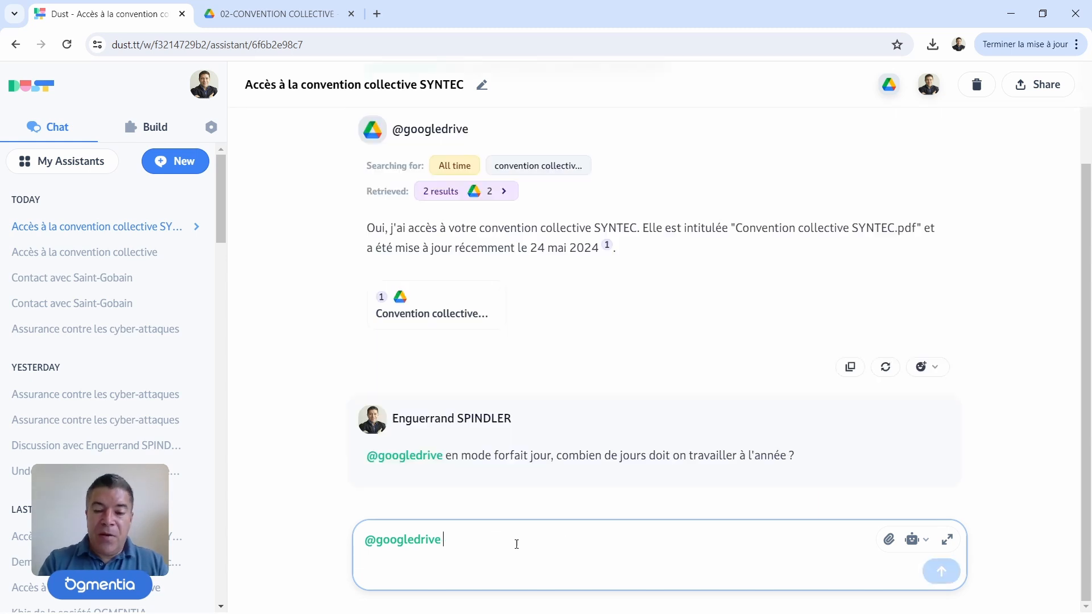